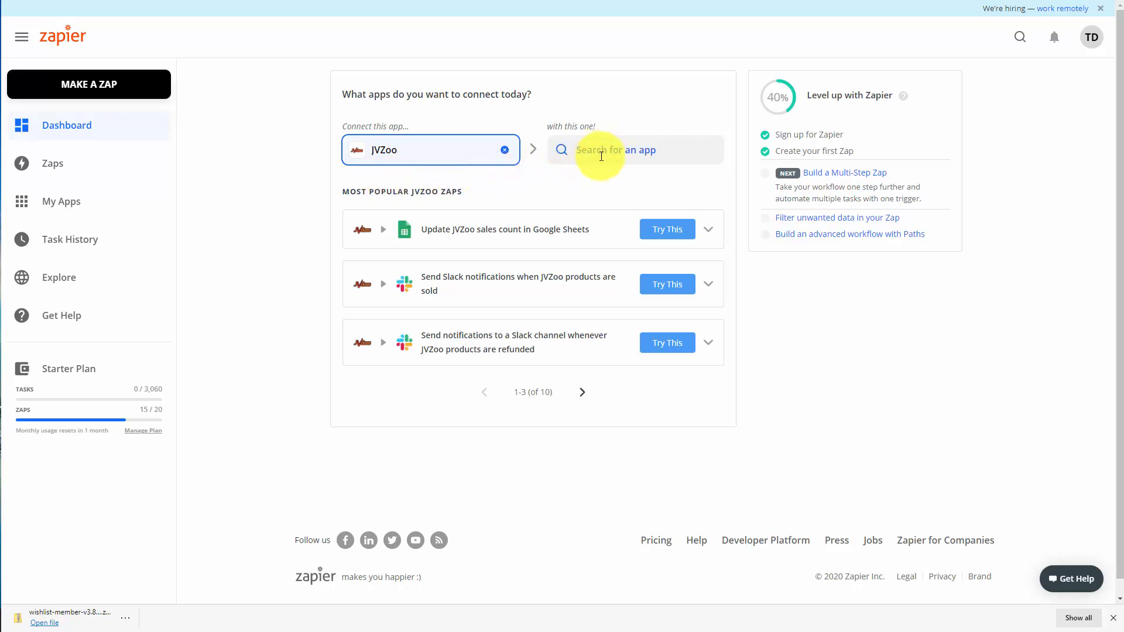
Choose Mailchimp as the app to connect with JVZoo
left_click(601, 156)
type("mailchimp")
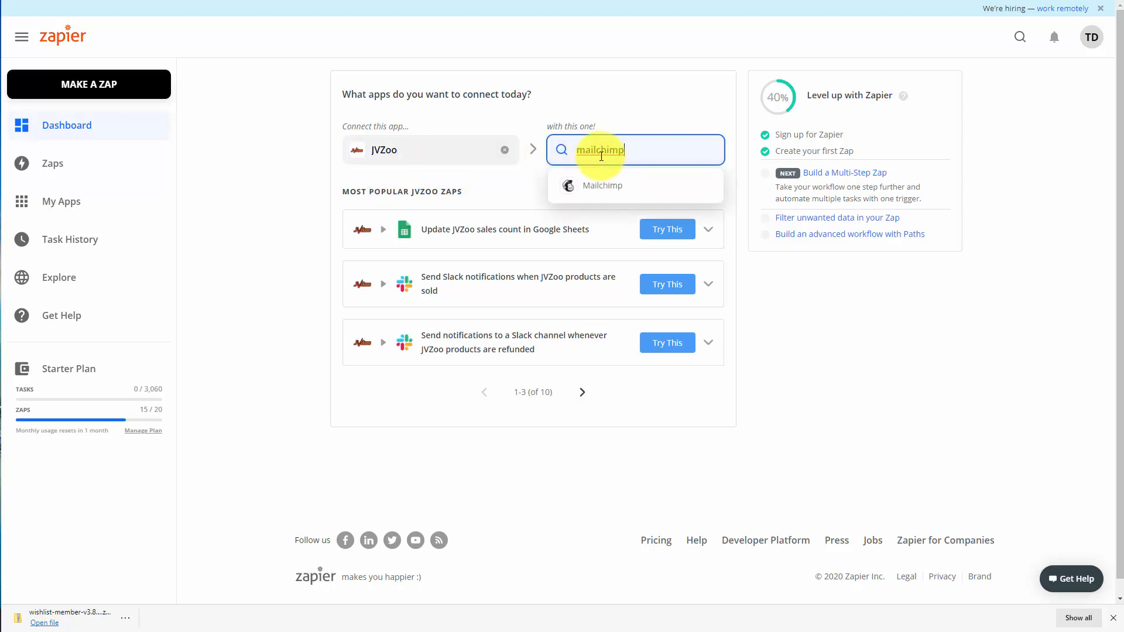
left_click(596, 191)
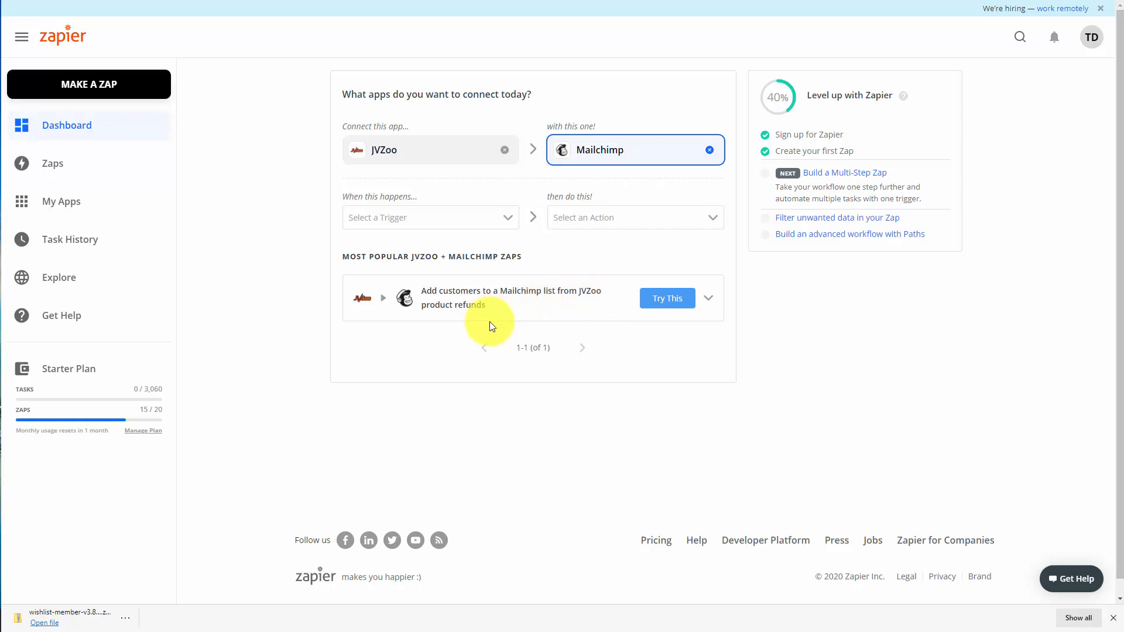
Set the Zap's trigger to New Sale in JVZoo and its action to Add/Update Subscriber in Mailchimp
left_click(507, 220)
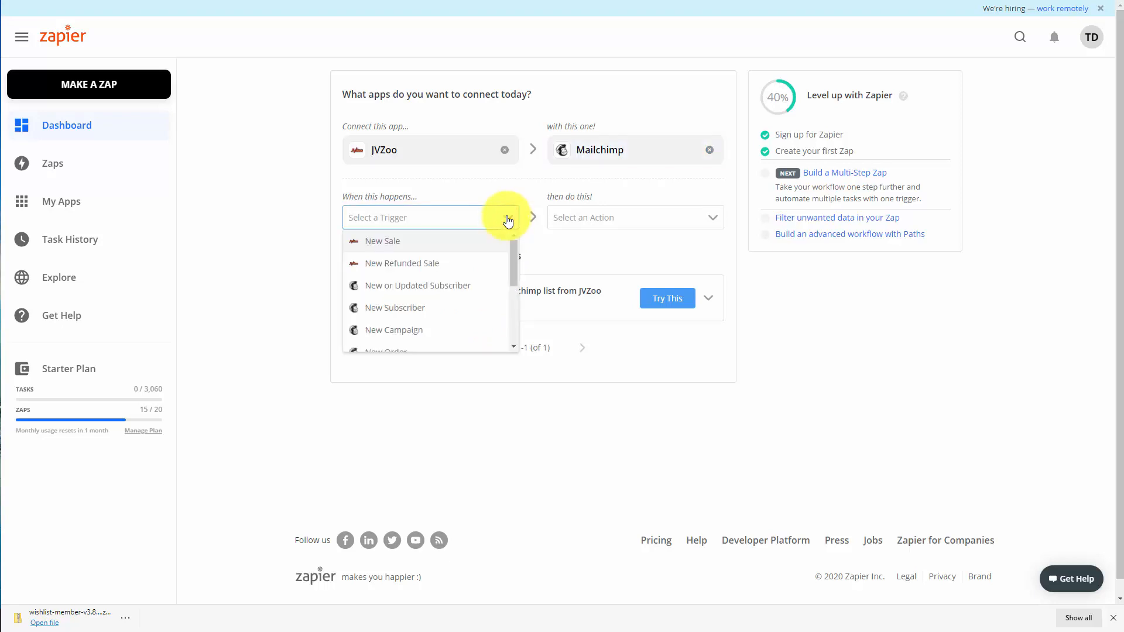
left_click(386, 244)
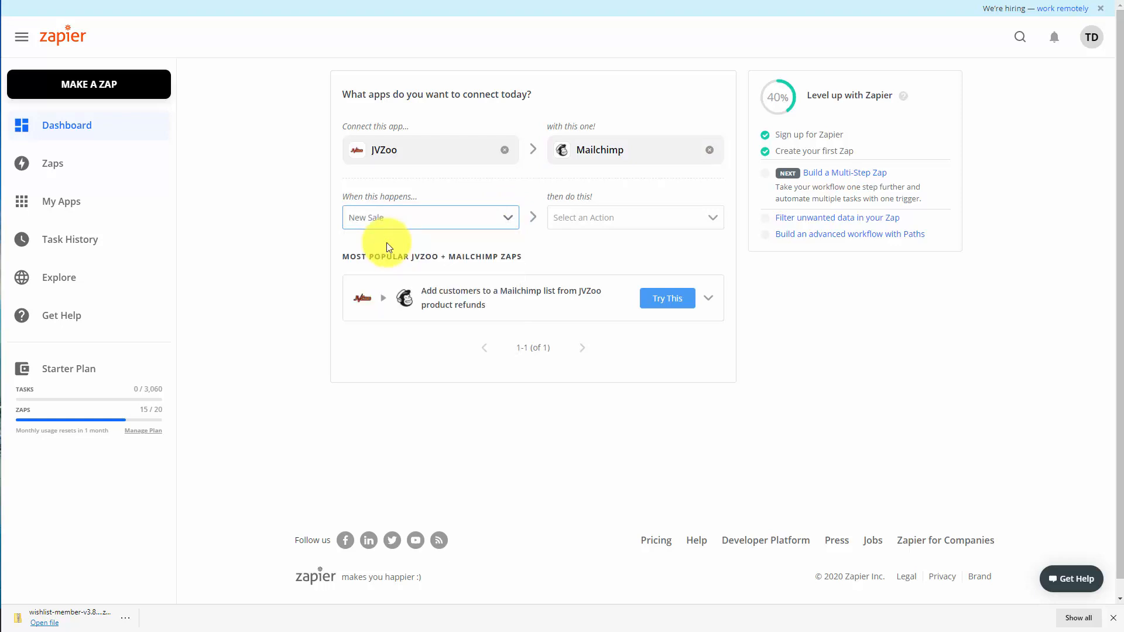
left_click(683, 220)
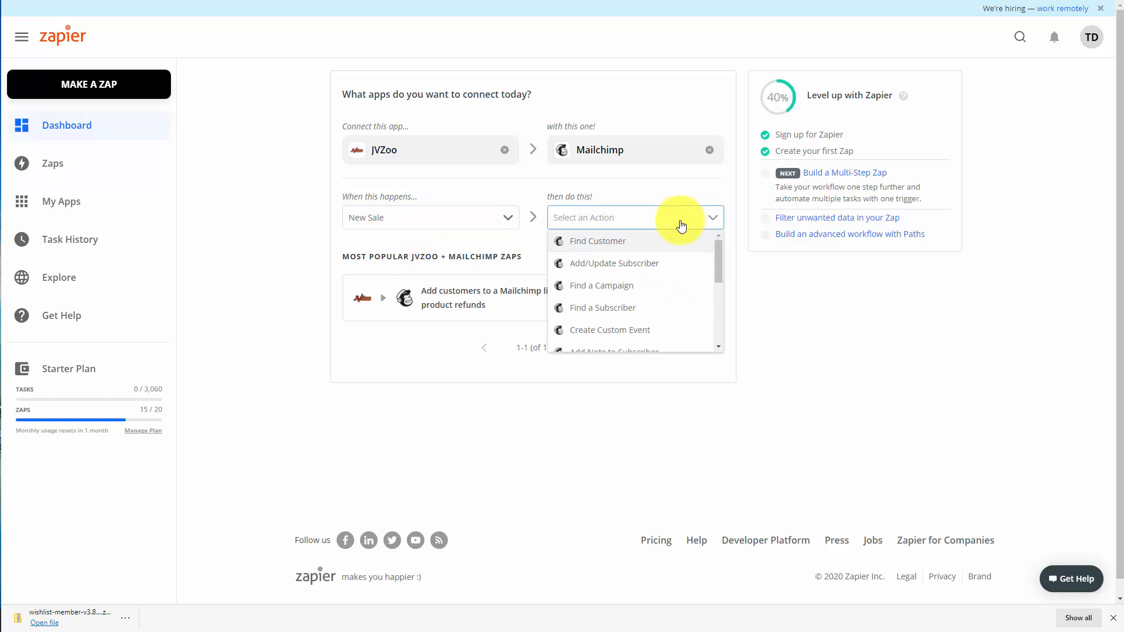
left_click(619, 263)
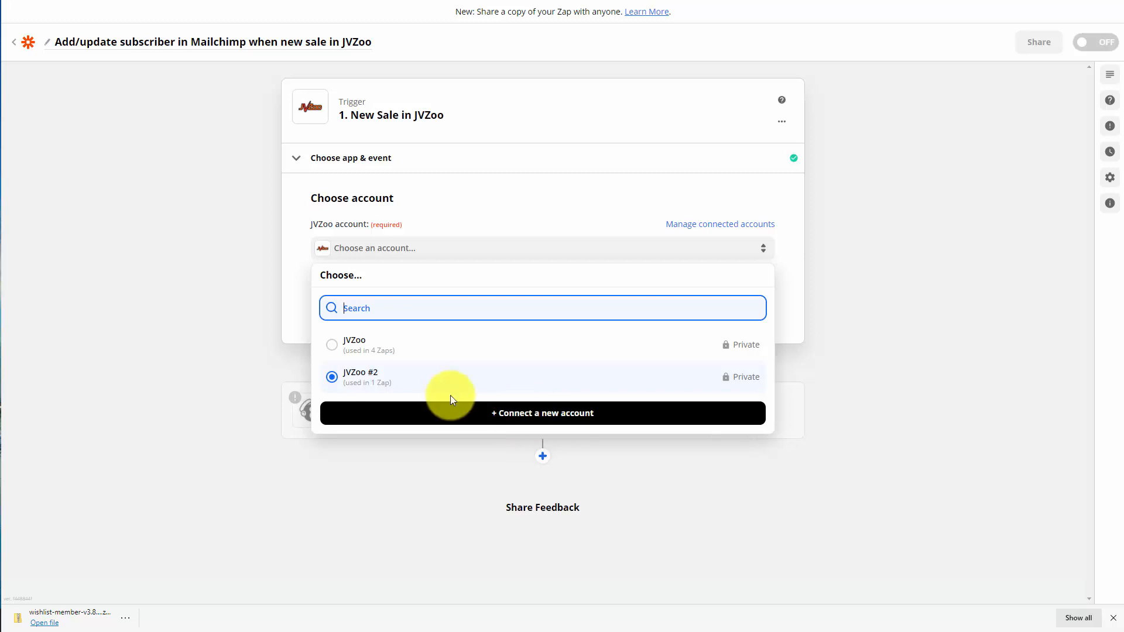
Use the JVZoo account for the New Sale trigger and open the list of products
left_click(454, 409)
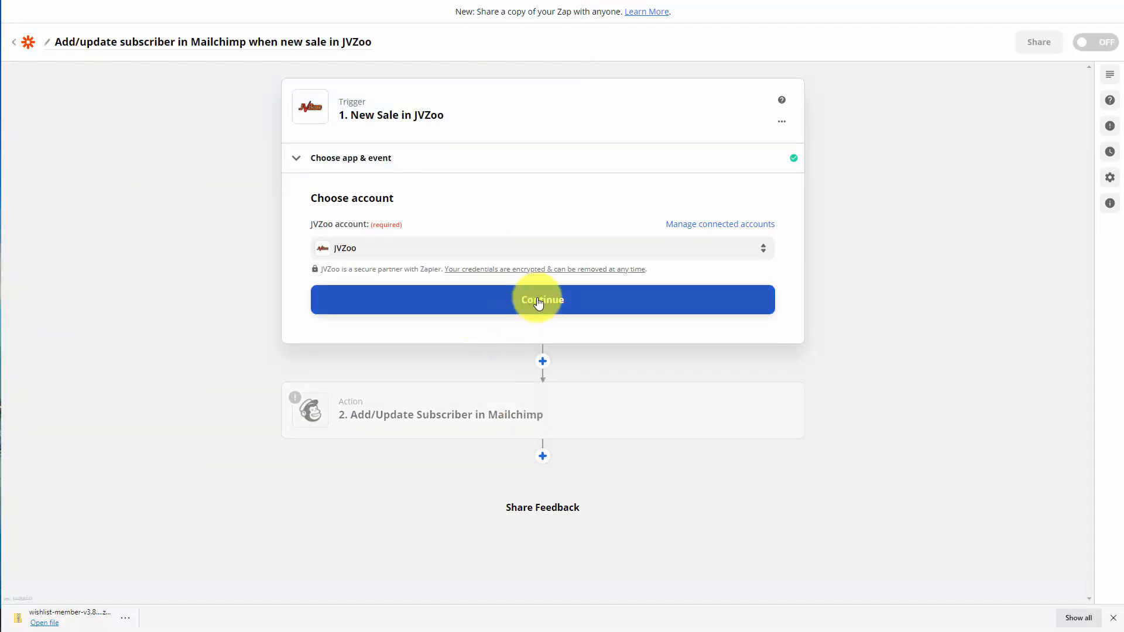
left_click(539, 301)
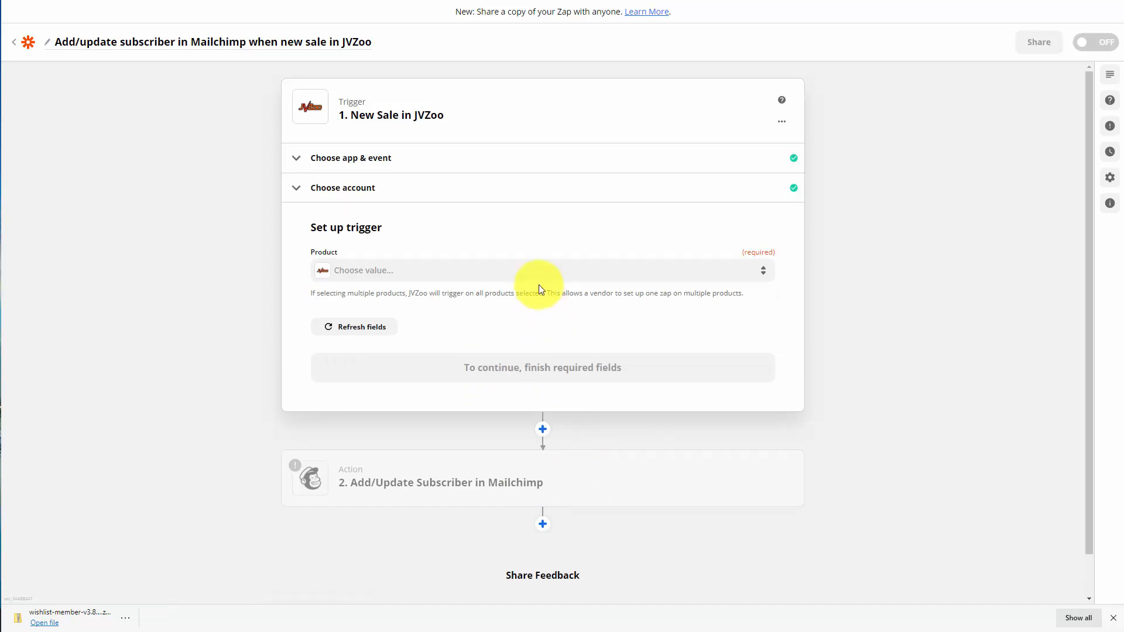
left_click(538, 271)
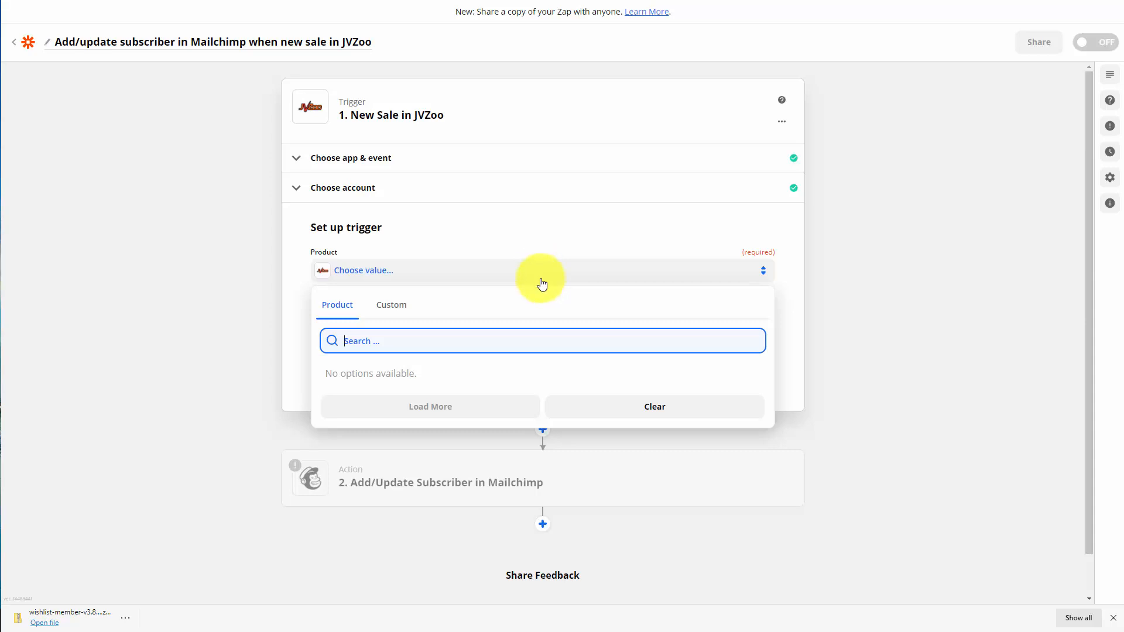
Connect a Mailchimp account to the Add/Update Subscriber action, authorizing Zapier's access, and continue to the action setup
left_click(627, 467)
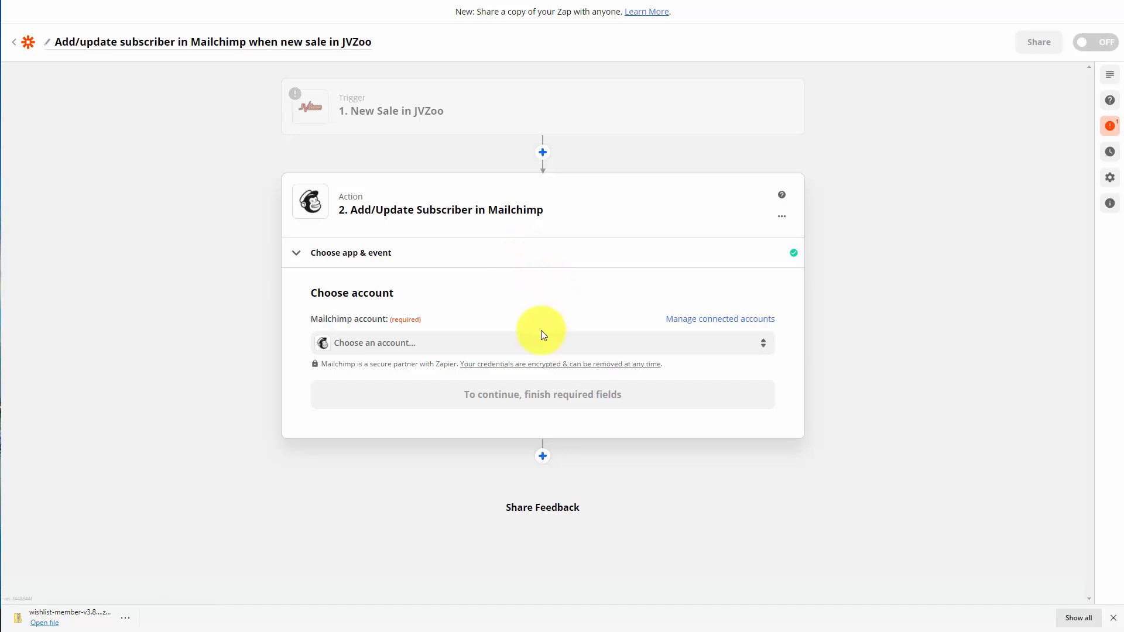
left_click(509, 351)
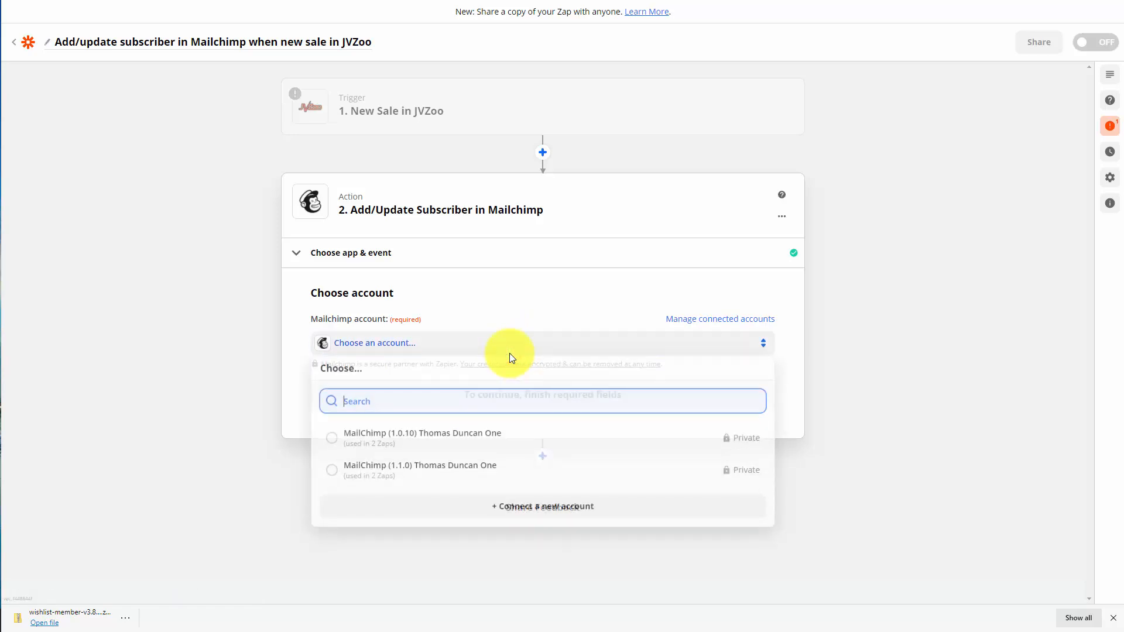
left_click(536, 514)
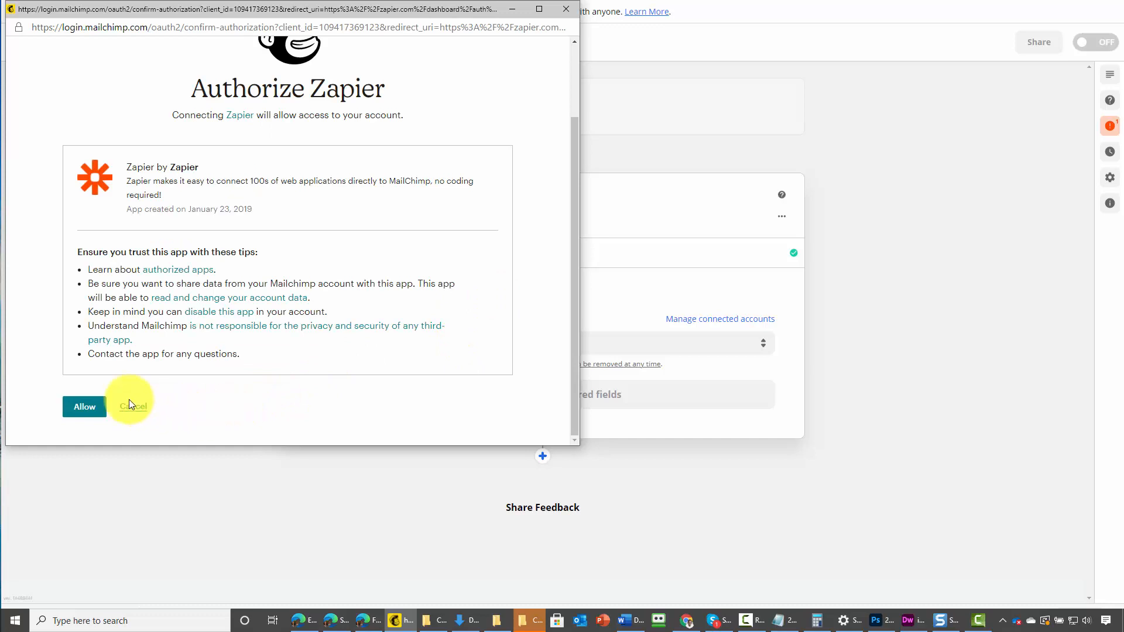
left_click(83, 414)
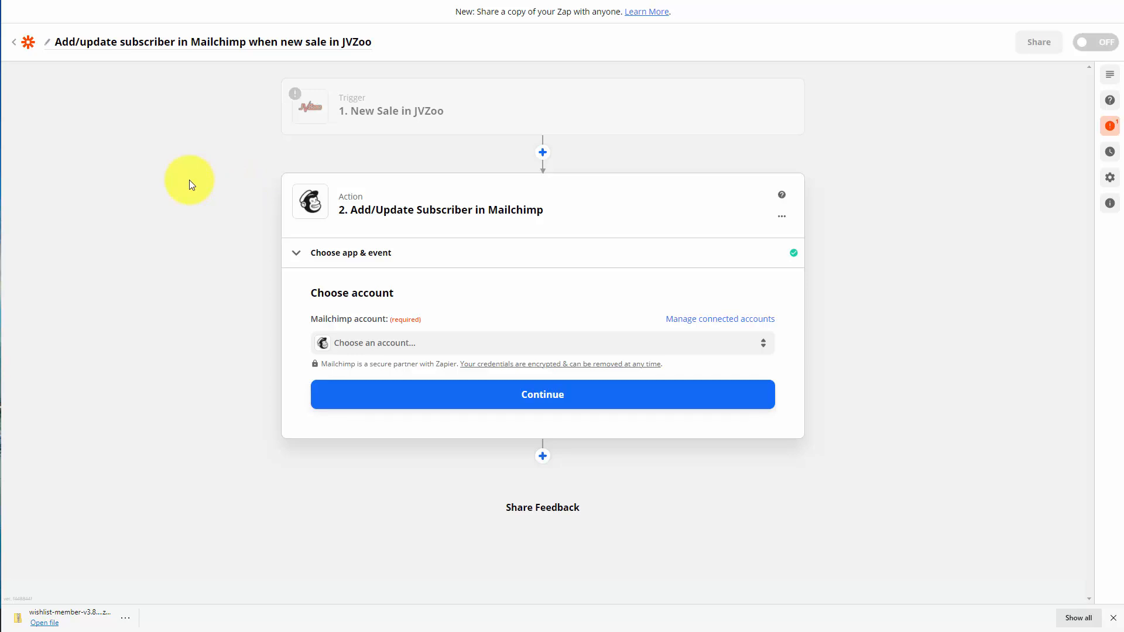
left_click(436, 348)
left_click(528, 394)
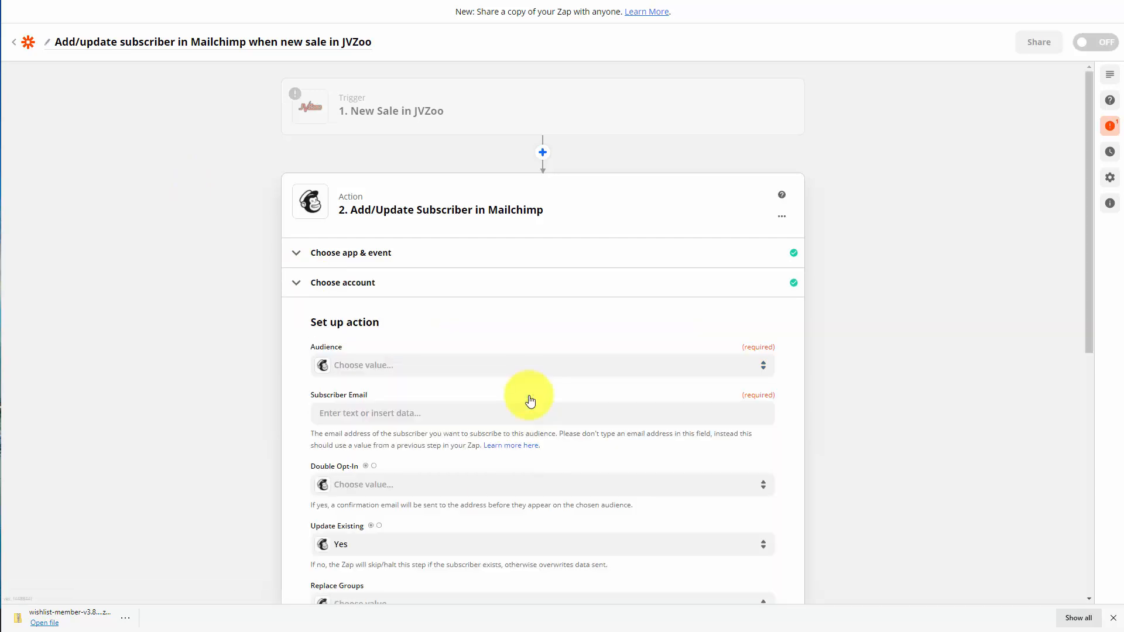
Set the action's audience to Video Tutorials and map Subscriber Email to the Customer Email from the JVZoo sale
left_click(556, 367)
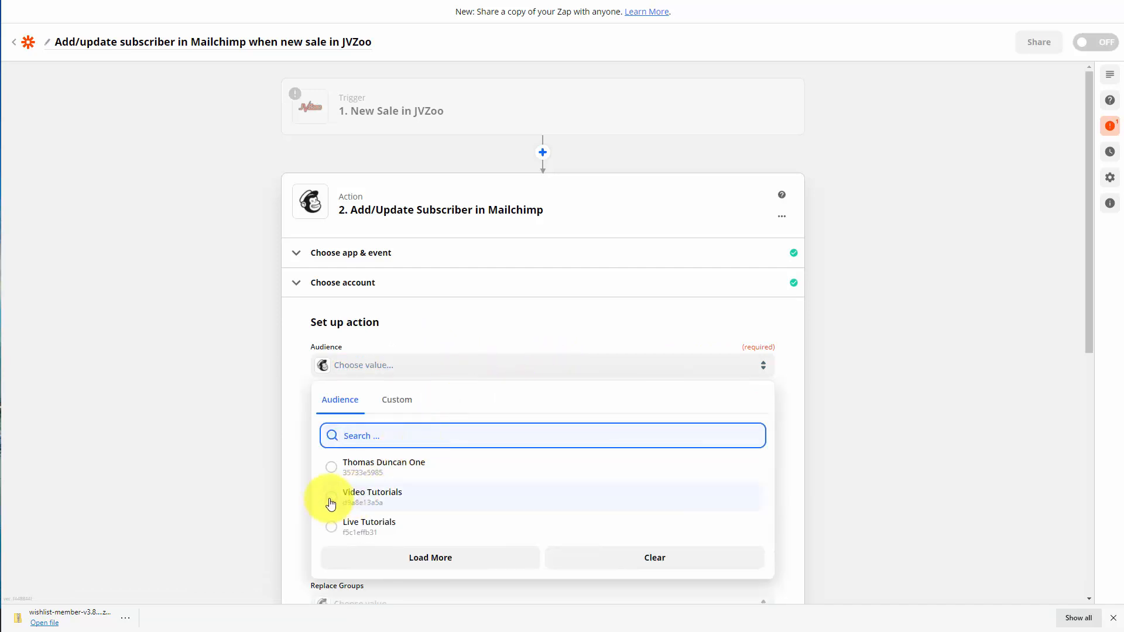
left_click(331, 499)
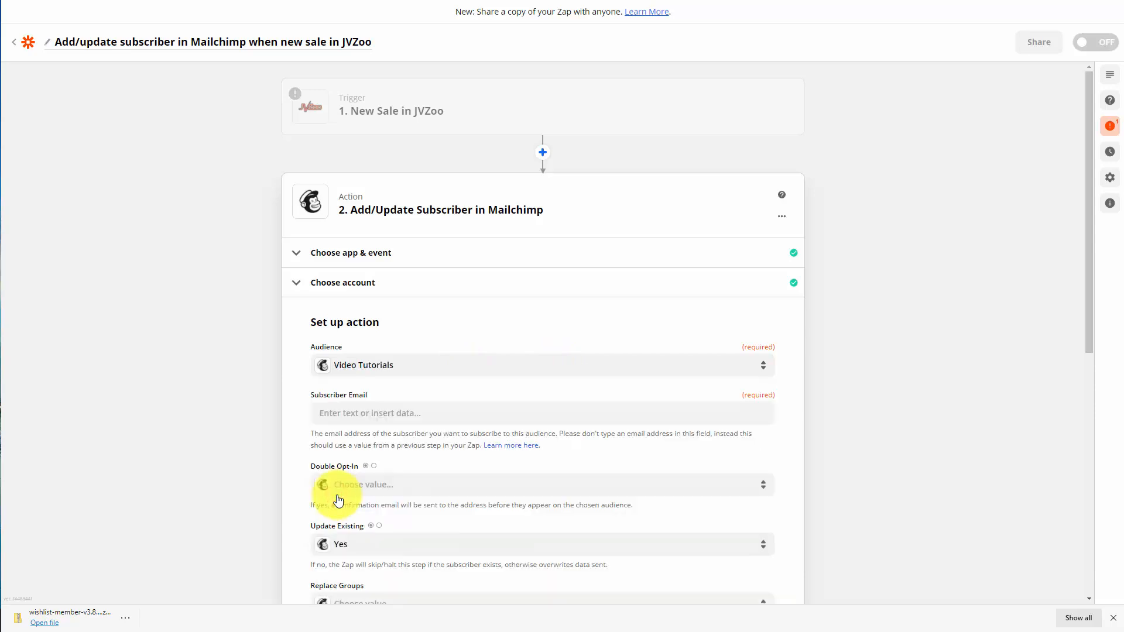
scroll(187, 460, "down", 1)
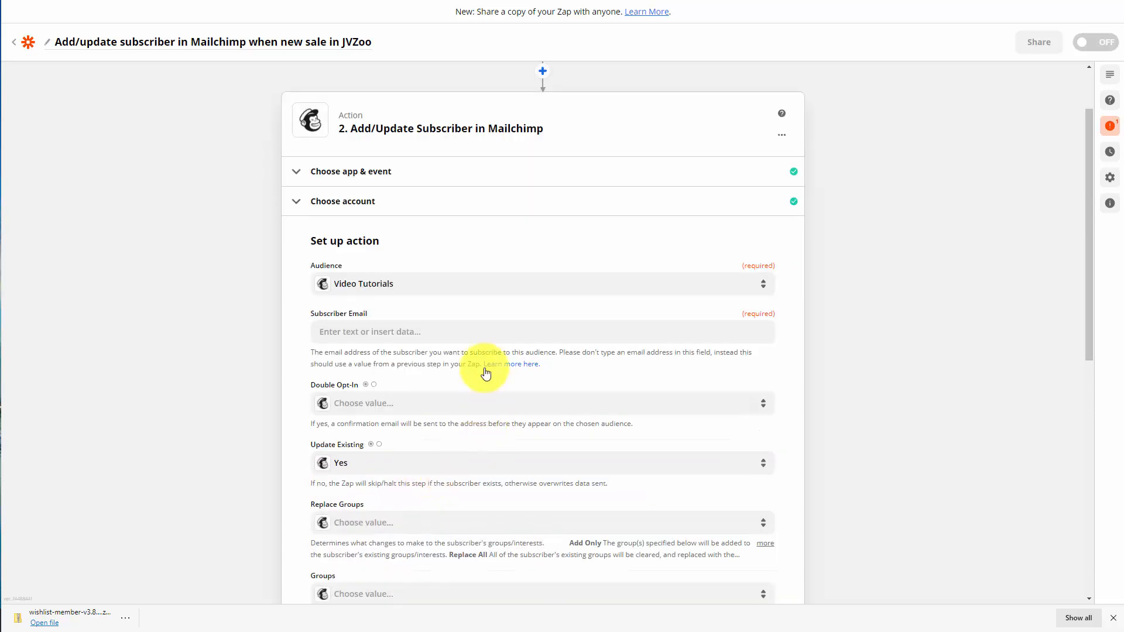
left_click(422, 333)
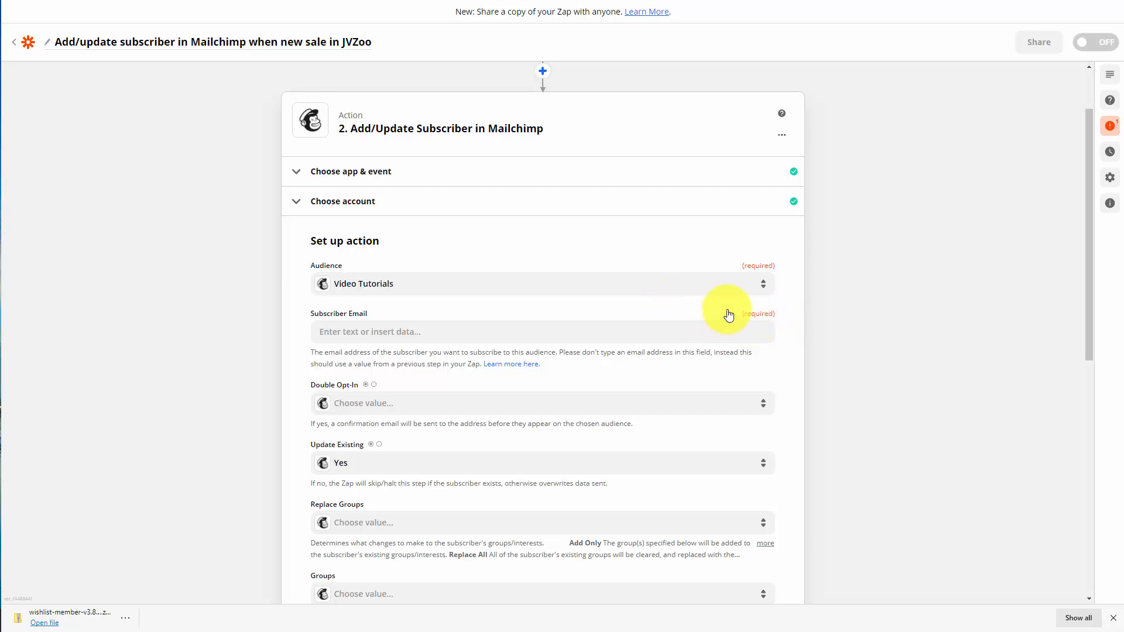
left_click(361, 330)
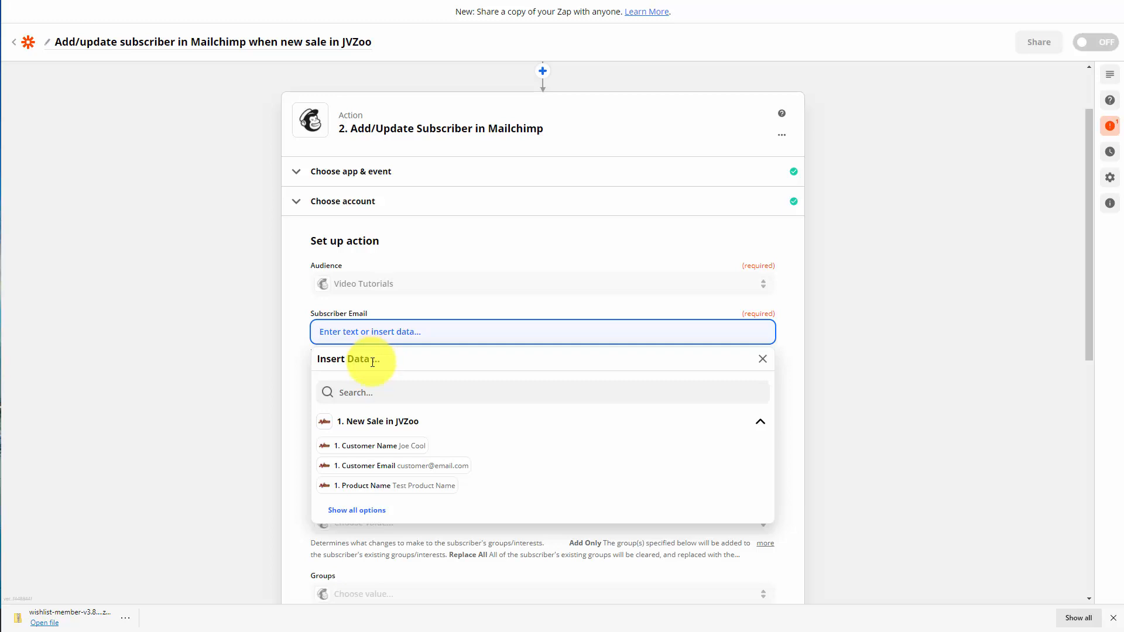
left_click(396, 467)
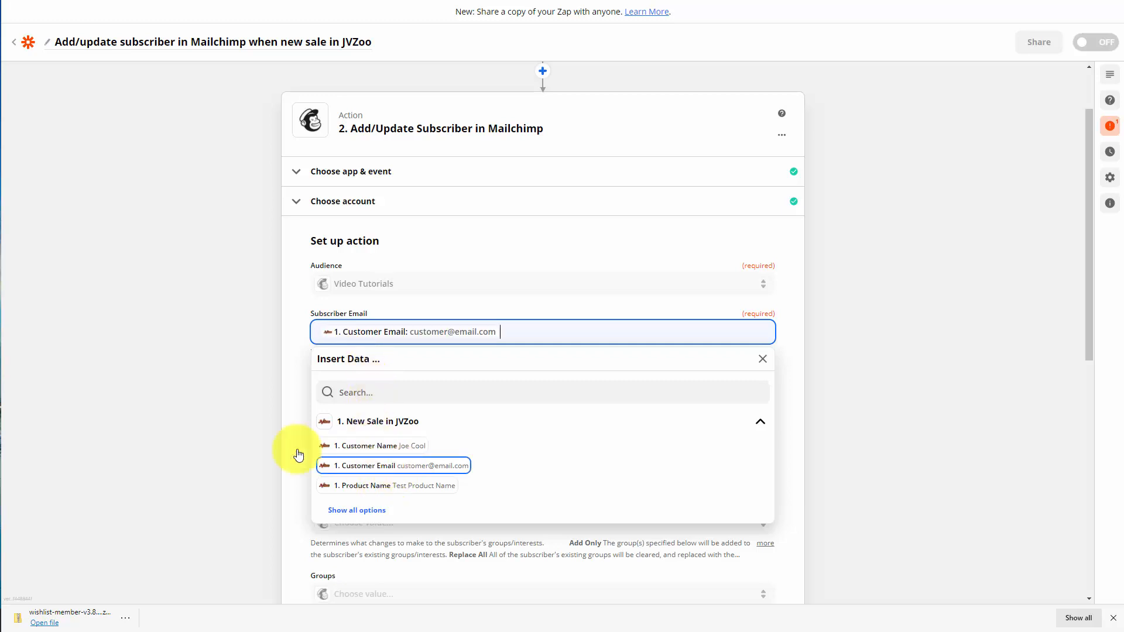
left_click(199, 433)
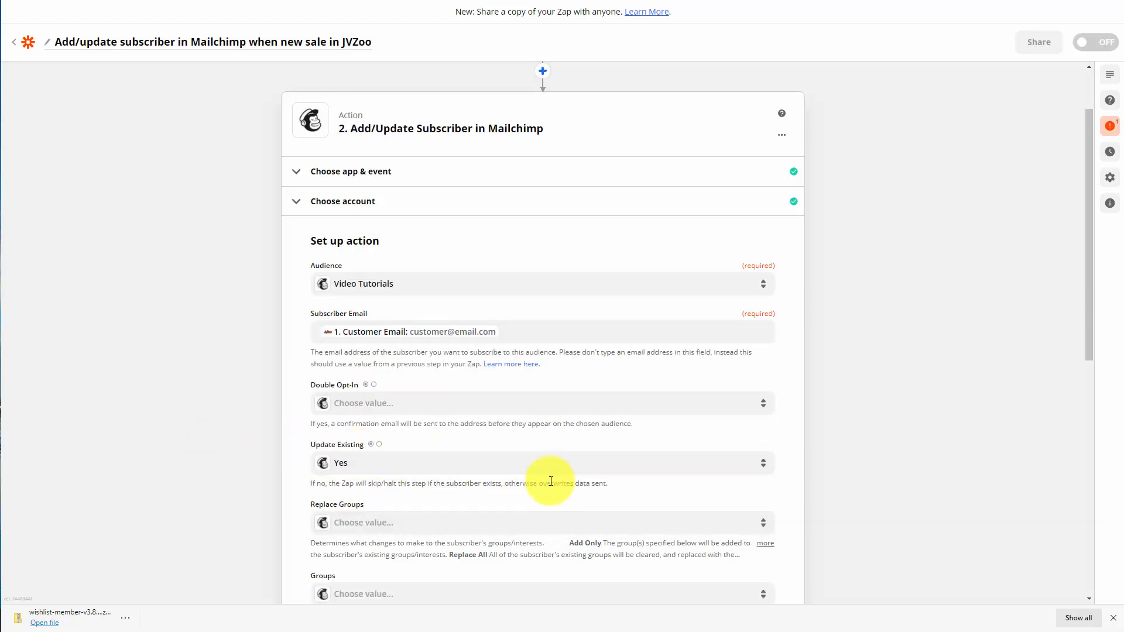
scroll(359, 401, "down", 8)
left_click(476, 501)
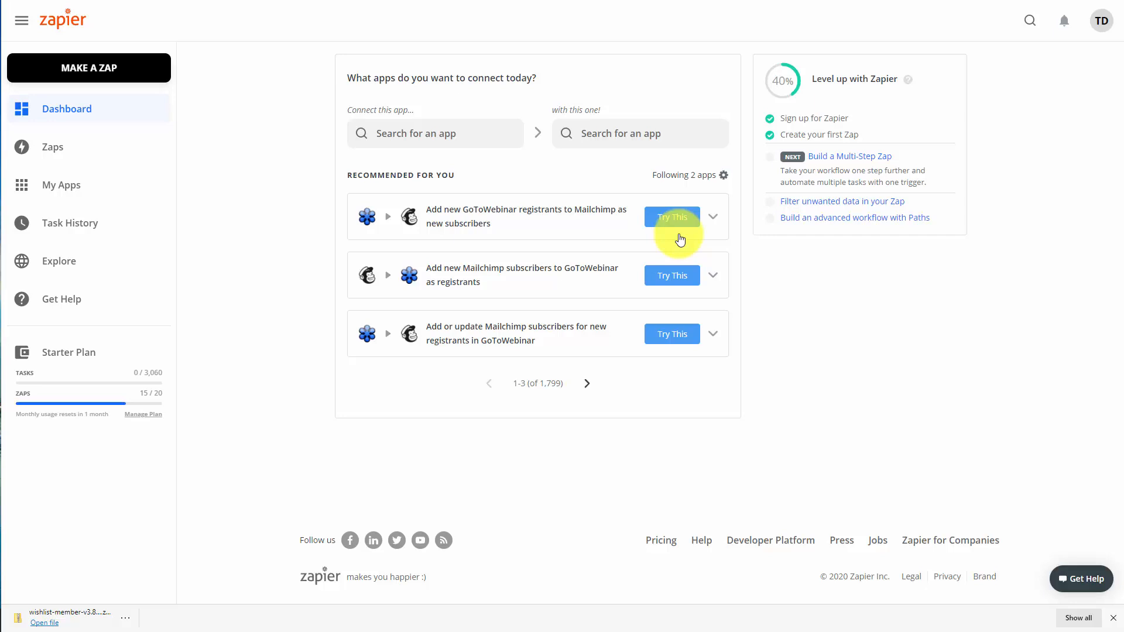
Pair AWeber with Mailchimp and start the template "Add new AWeber subscribers to Mailchimp as subscribers"
left_click(472, 129)
type("awe")
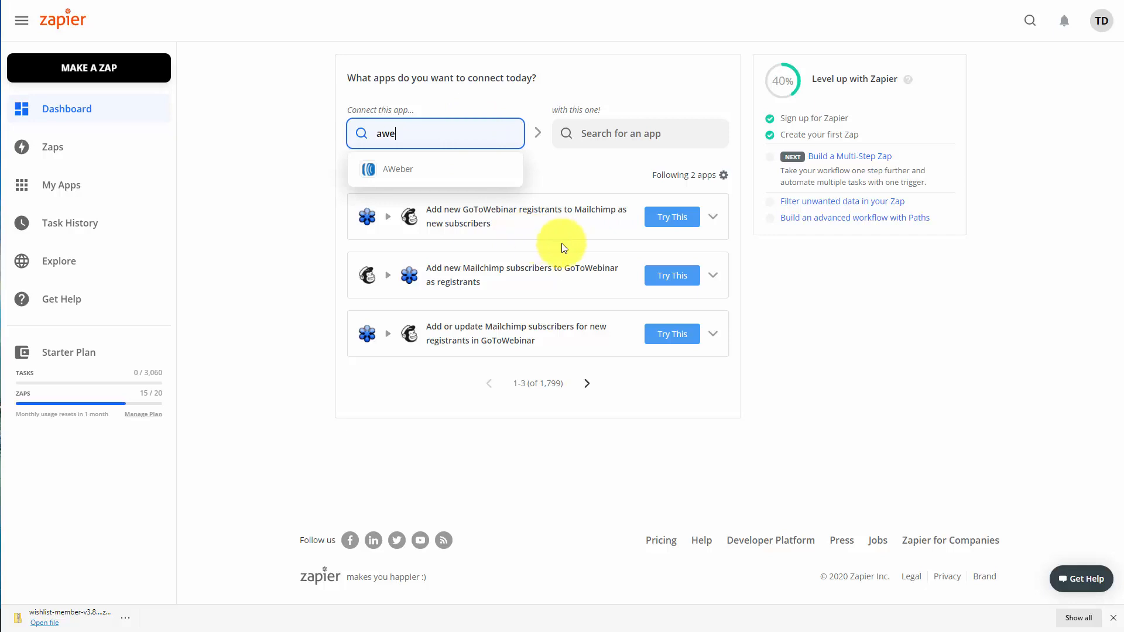
left_click(396, 171)
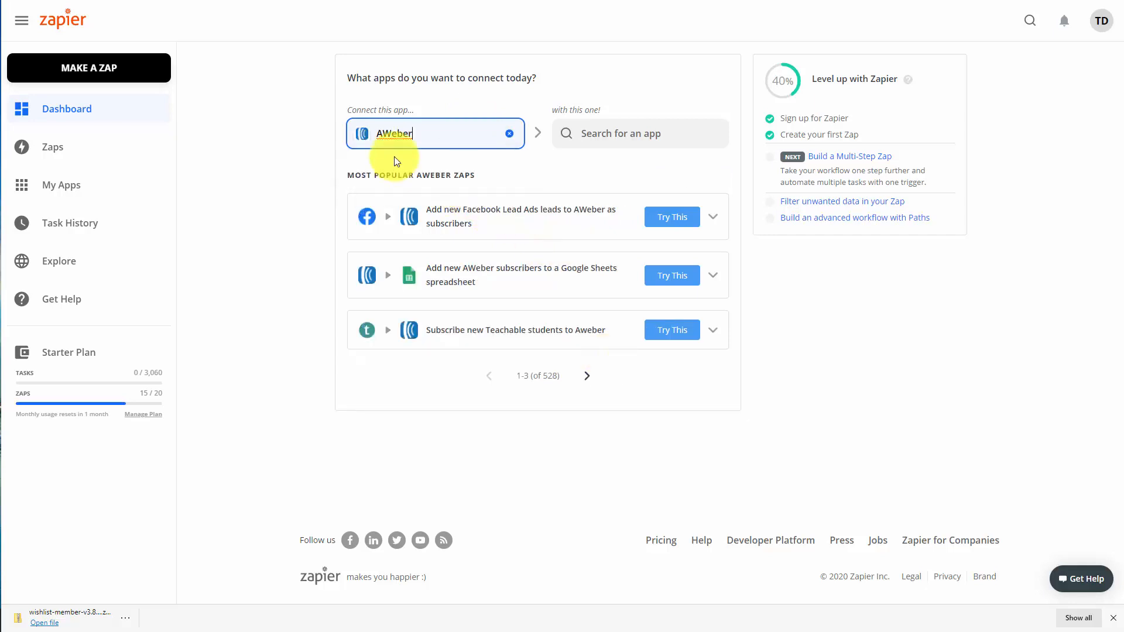
left_click(612, 136)
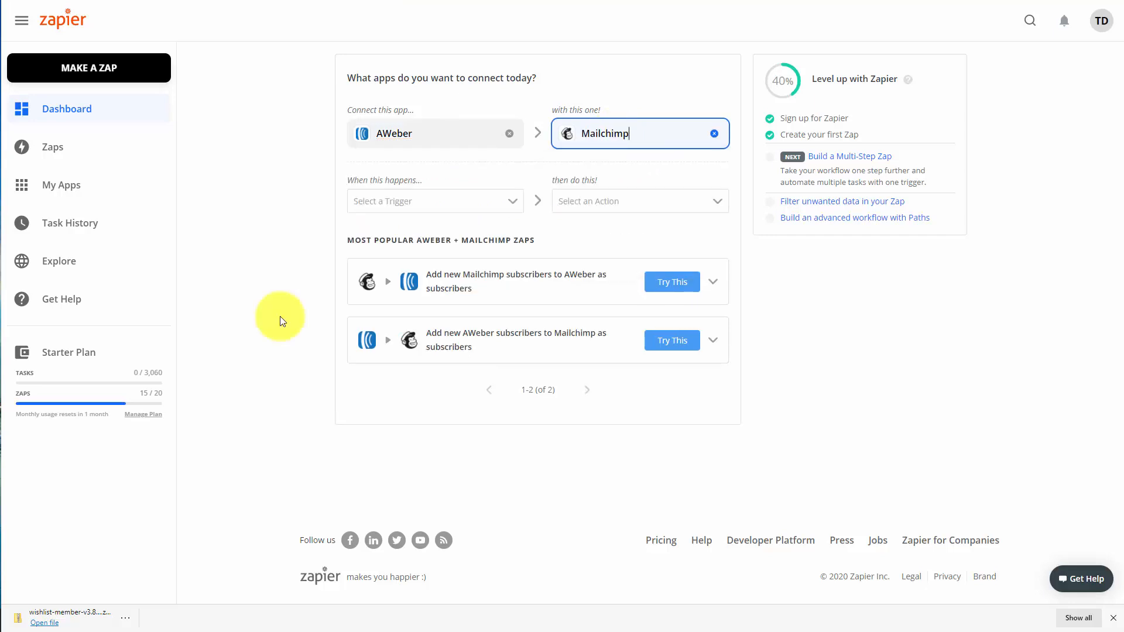
left_click(666, 343)
Choose the existing AWeber account for the New Subscriber trigger, dismissing the sign-in for a new account
left_click(532, 248)
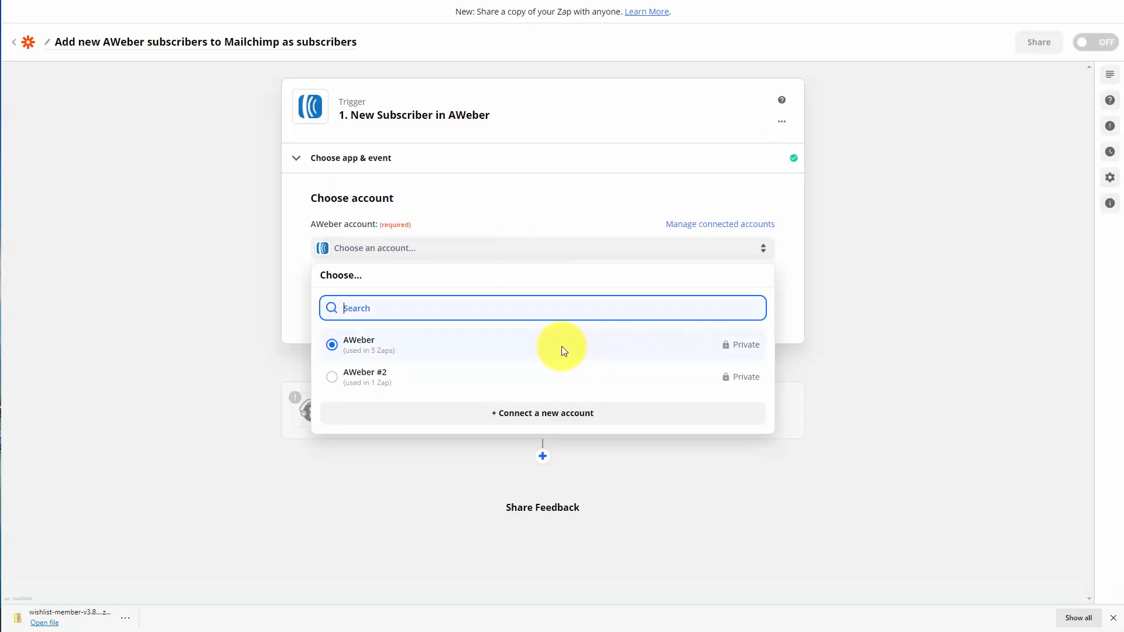
left_click(534, 415)
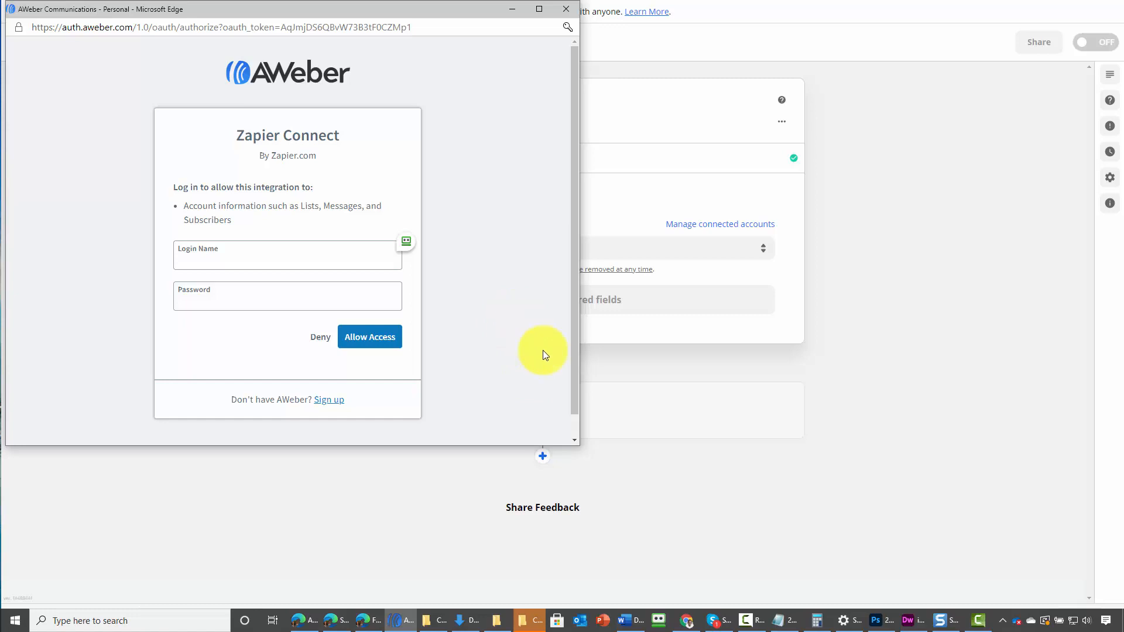
left_click(582, 250)
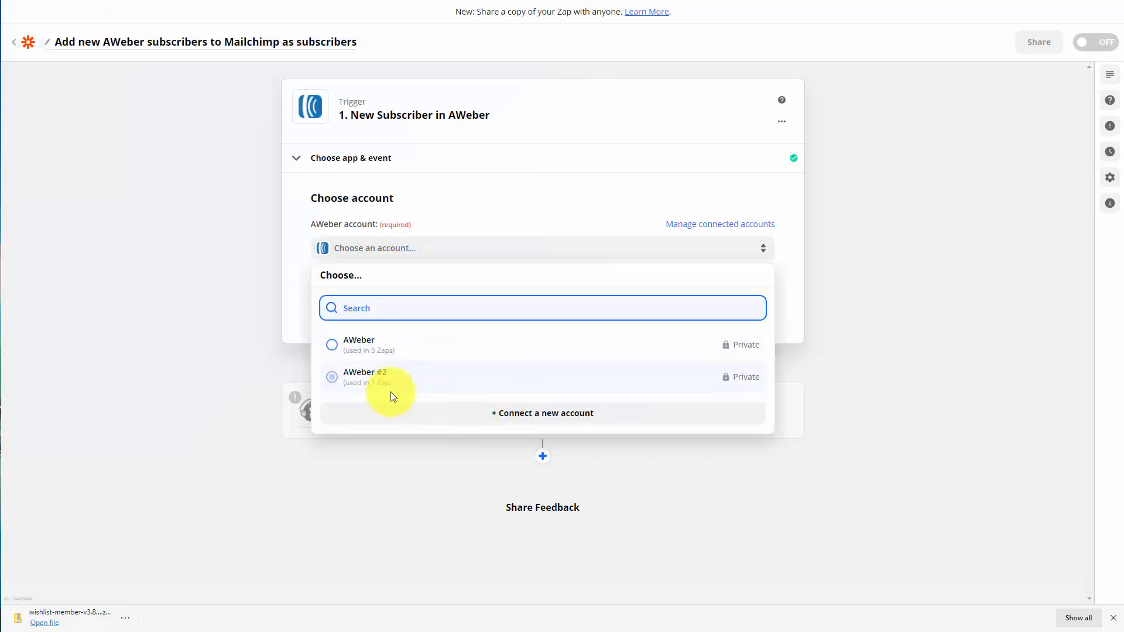
left_click(332, 346)
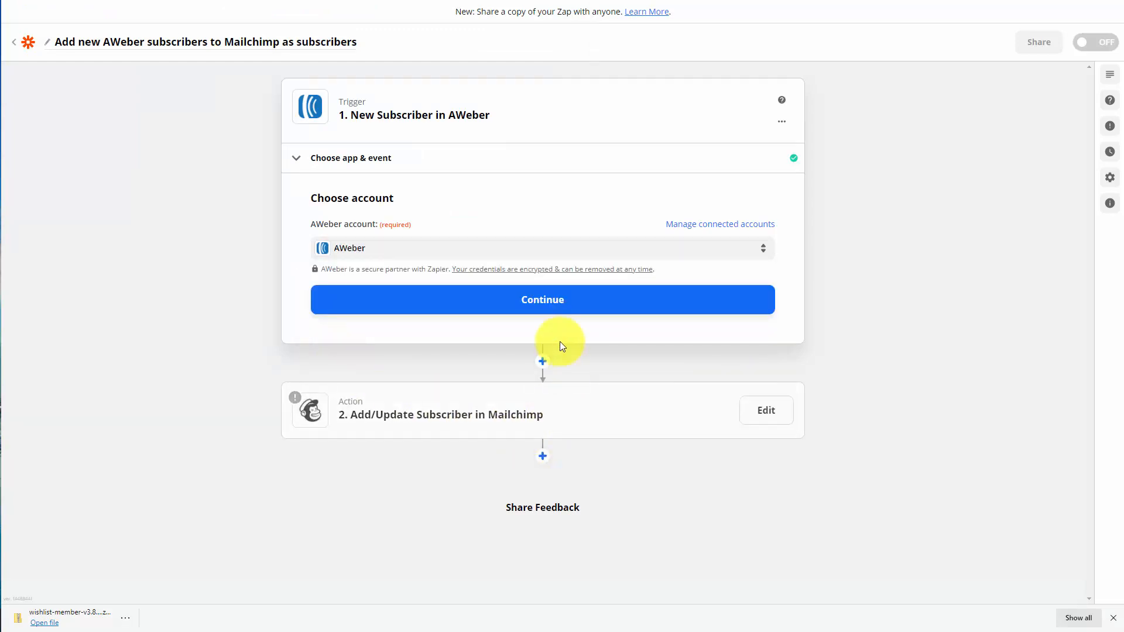
left_click(547, 309)
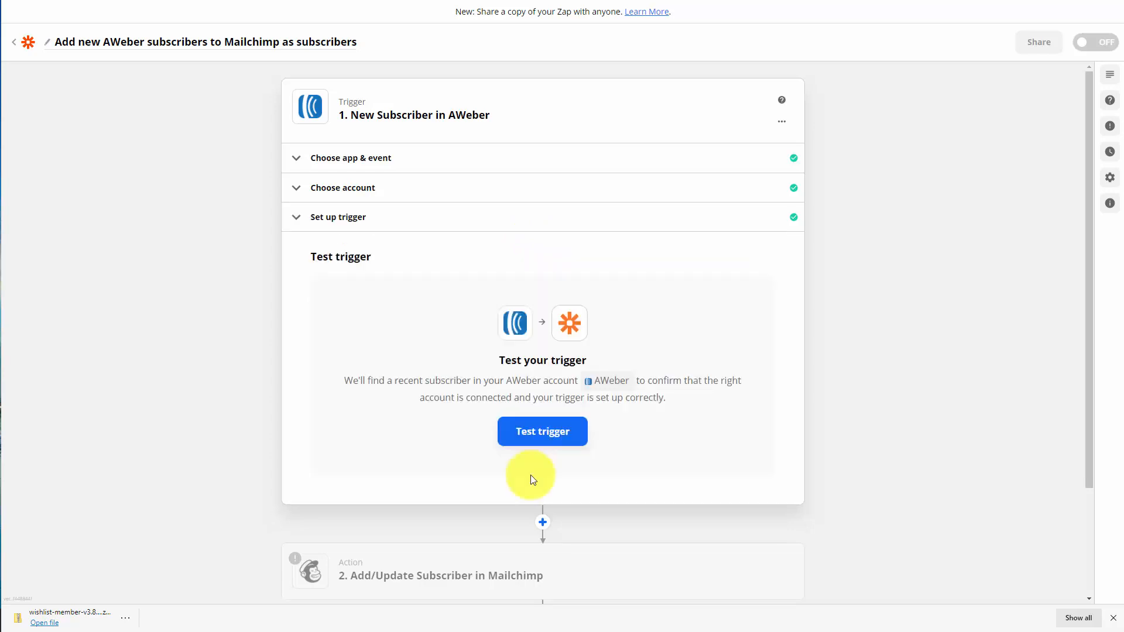
Test the AWeber trigger, accept the sample subscriber, and confirm Mailchimp's Add/Update Subscriber event and connected account
left_click(539, 439)
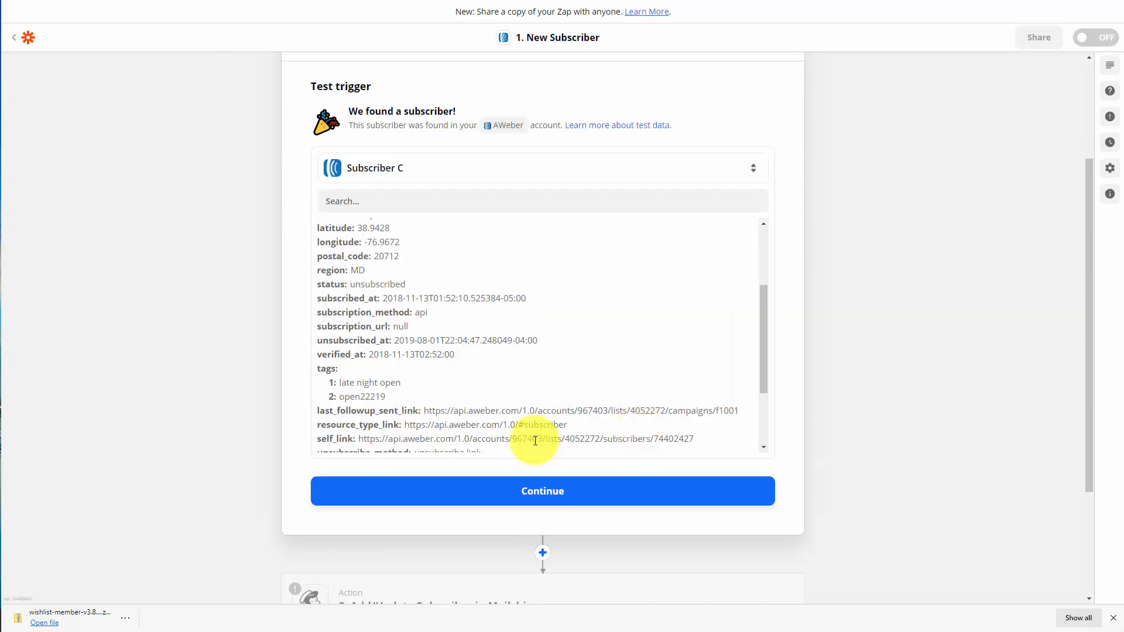
left_click(535, 490)
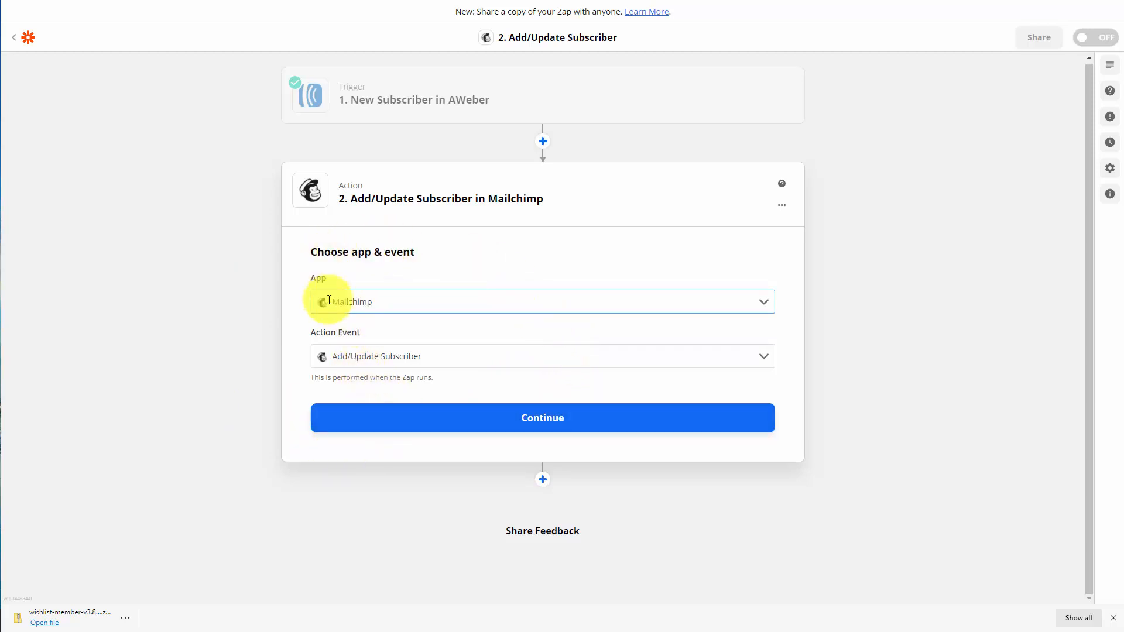
left_click(542, 417)
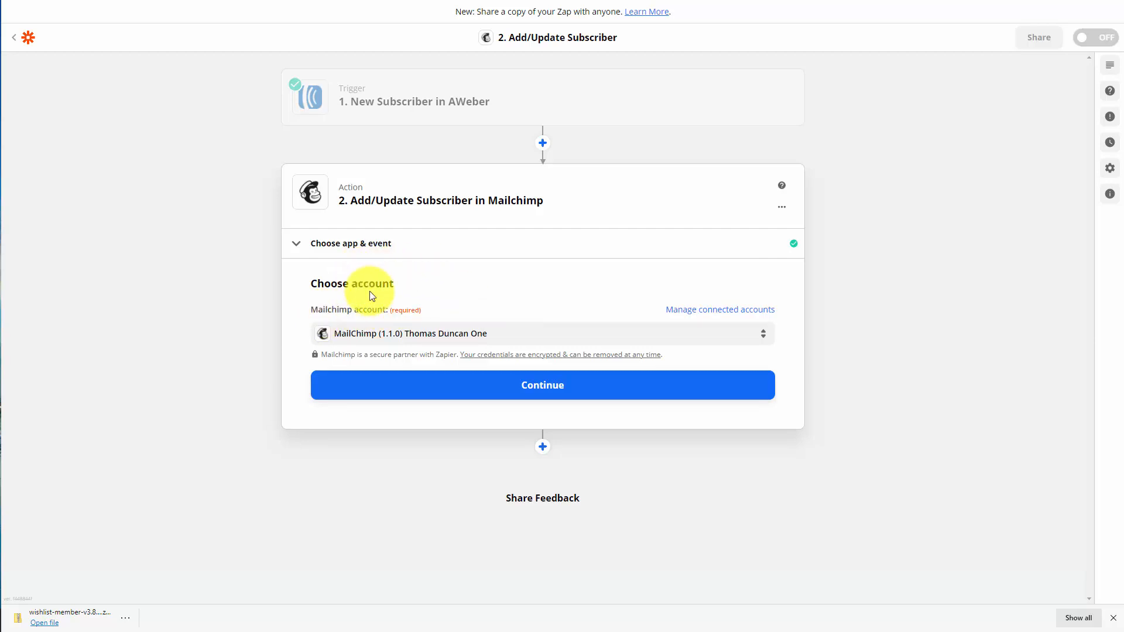
left_click(540, 388)
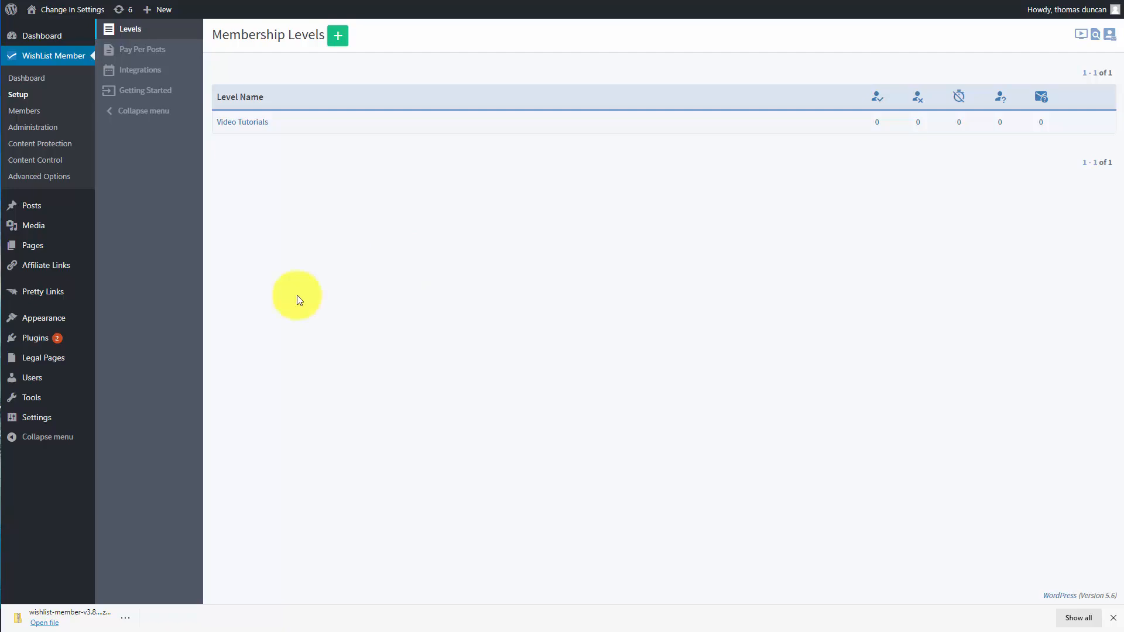
Switch to Zapier and create a new Zap triggered by Mailchimp's New or Updated Subscriber event
key("ctrl+Tab")
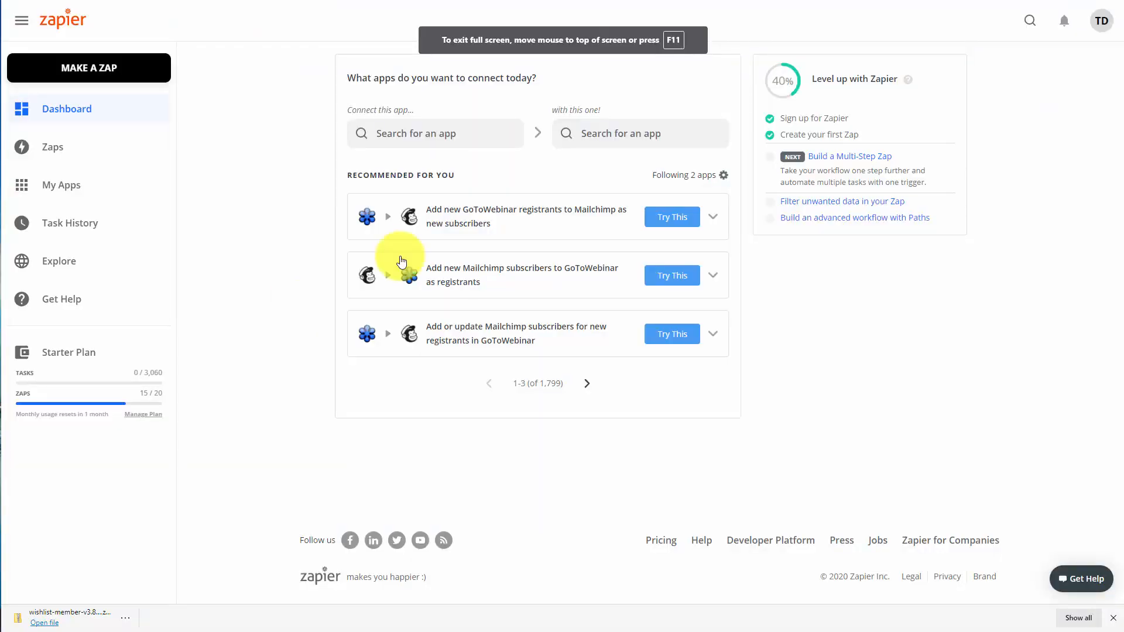
left_click(96, 71)
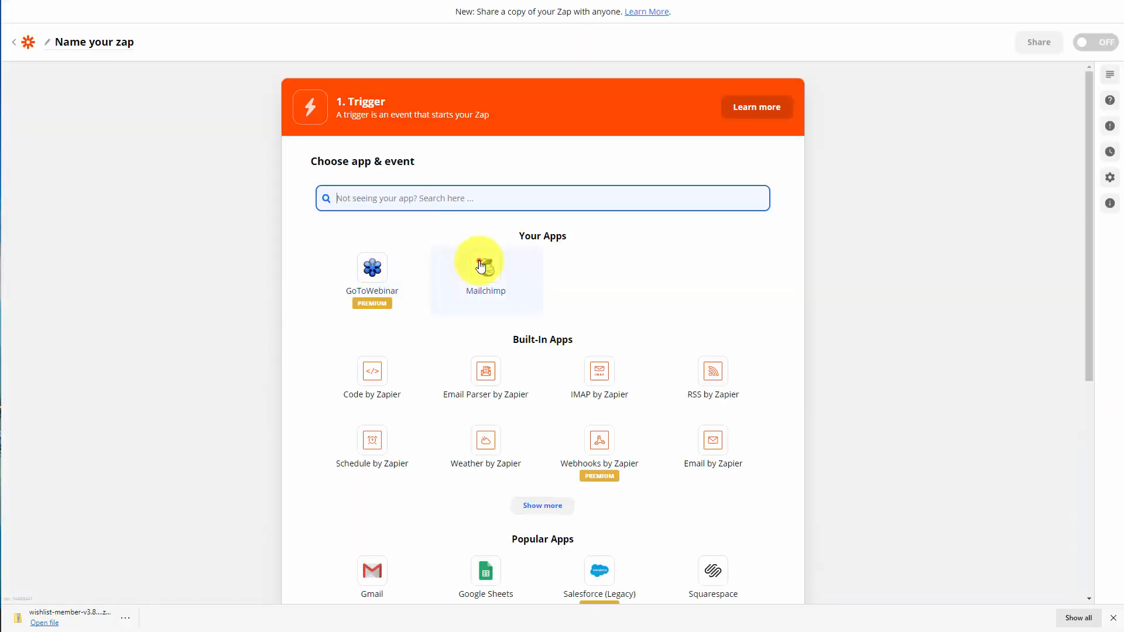
left_click(479, 262)
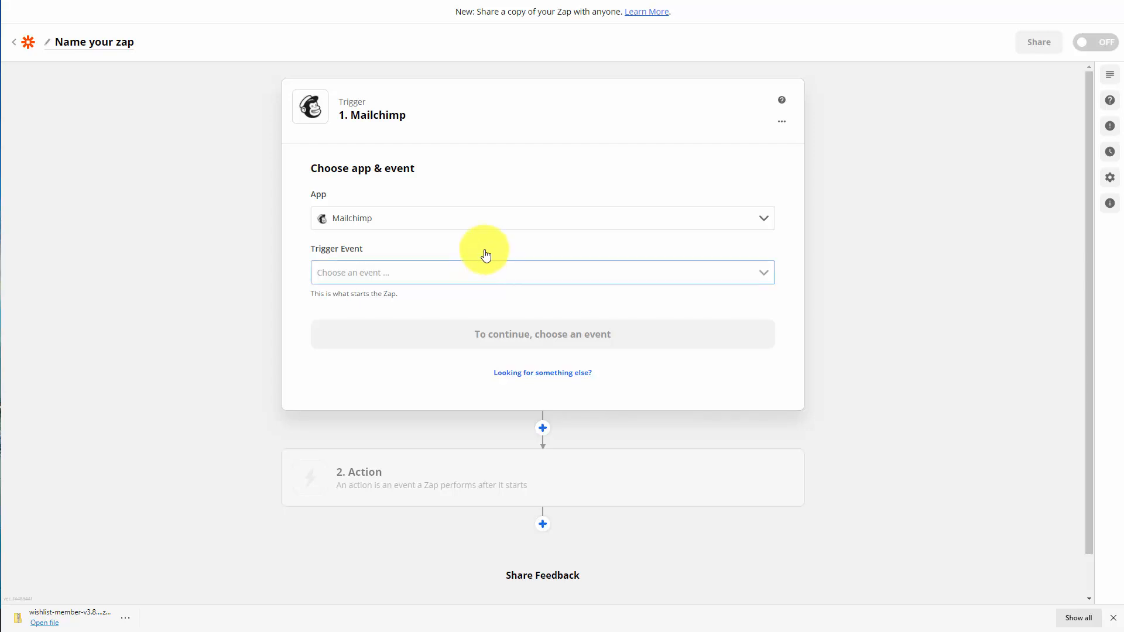
left_click(506, 273)
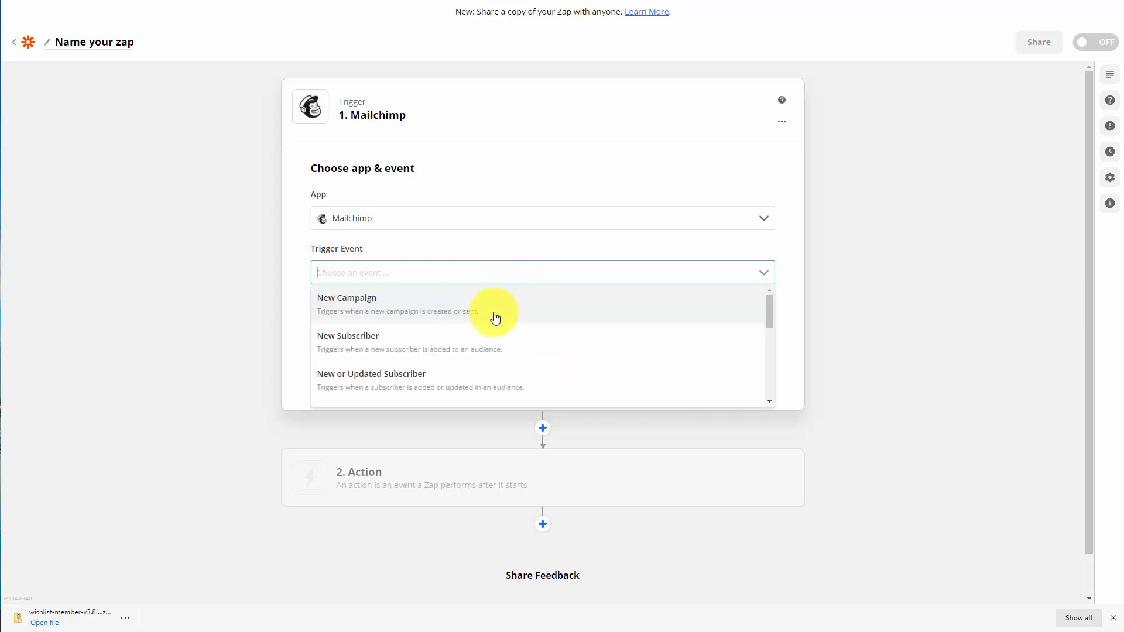
left_click(366, 381)
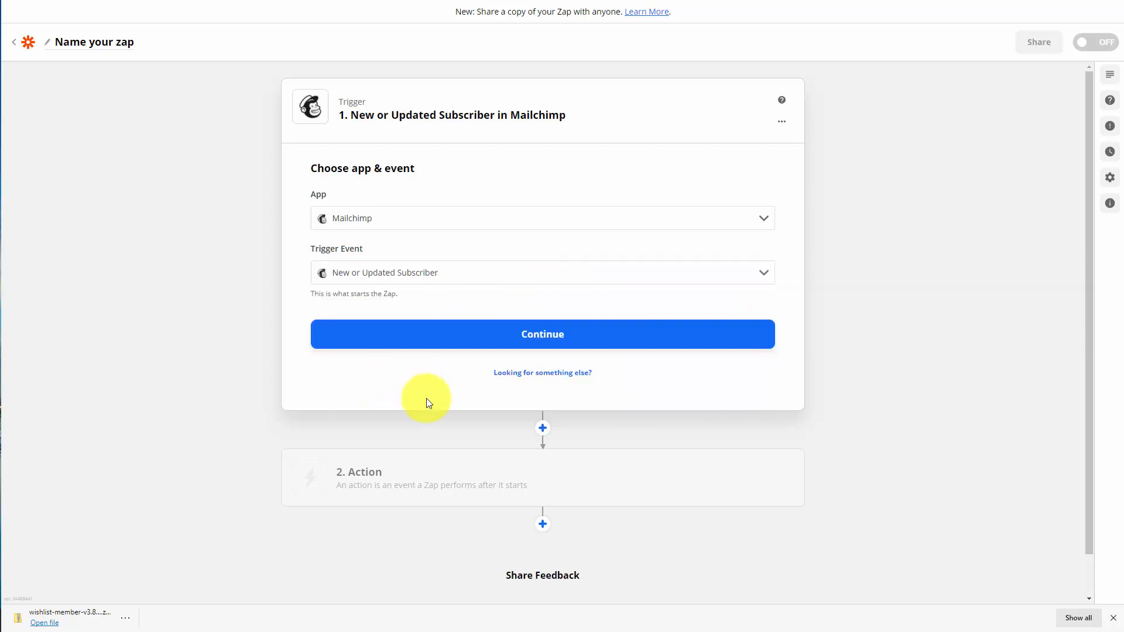
left_click(538, 340)
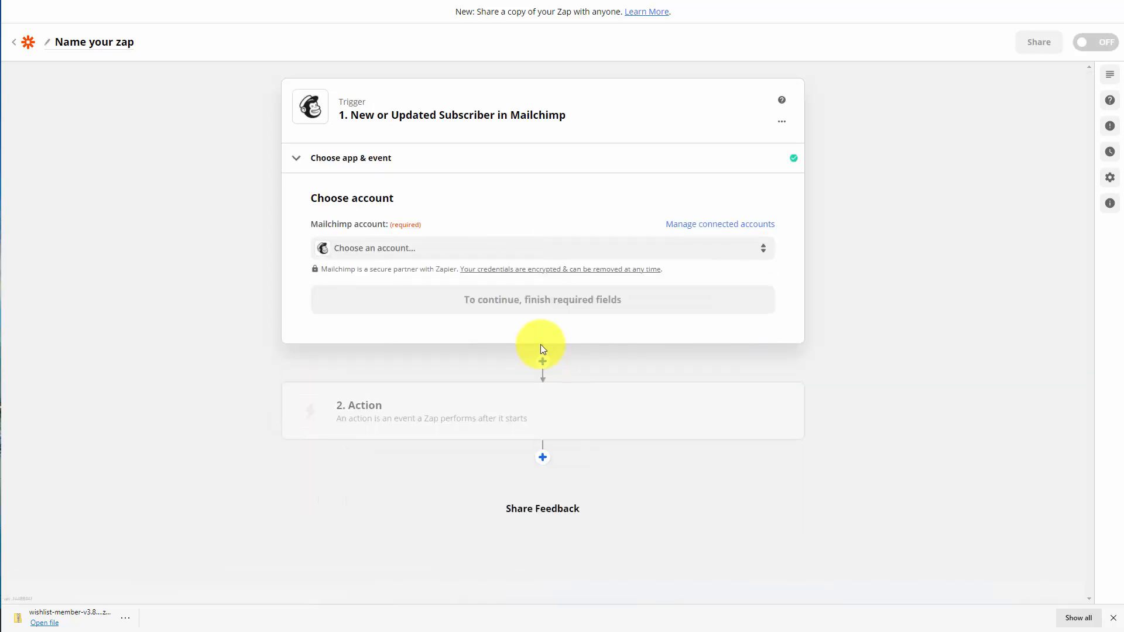
Select the existing MailChimp (1.1.0) account for the trigger and proceed to its setup
left_click(515, 248)
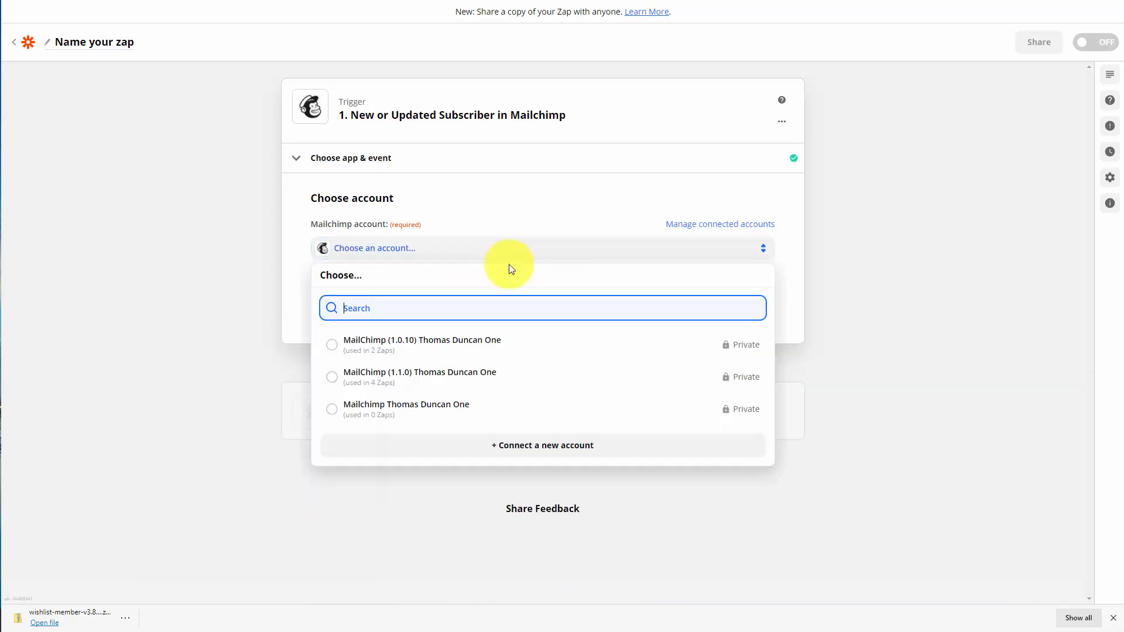
left_click(341, 380)
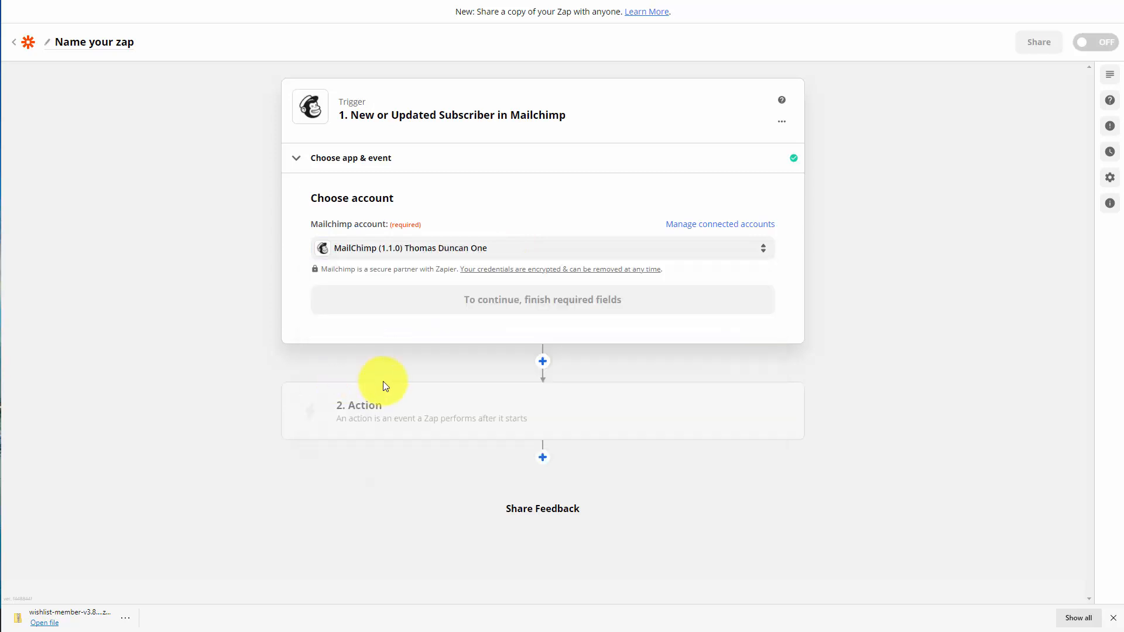
left_click(524, 299)
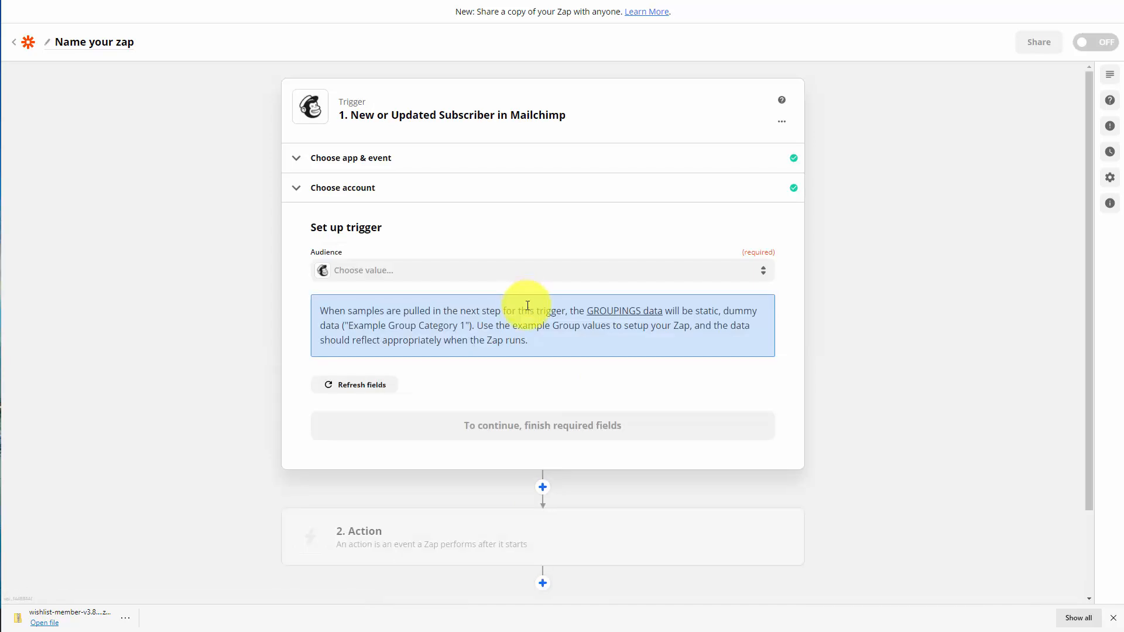
Set the trigger's audience to Video Tutorials and test the trigger
left_click(498, 273)
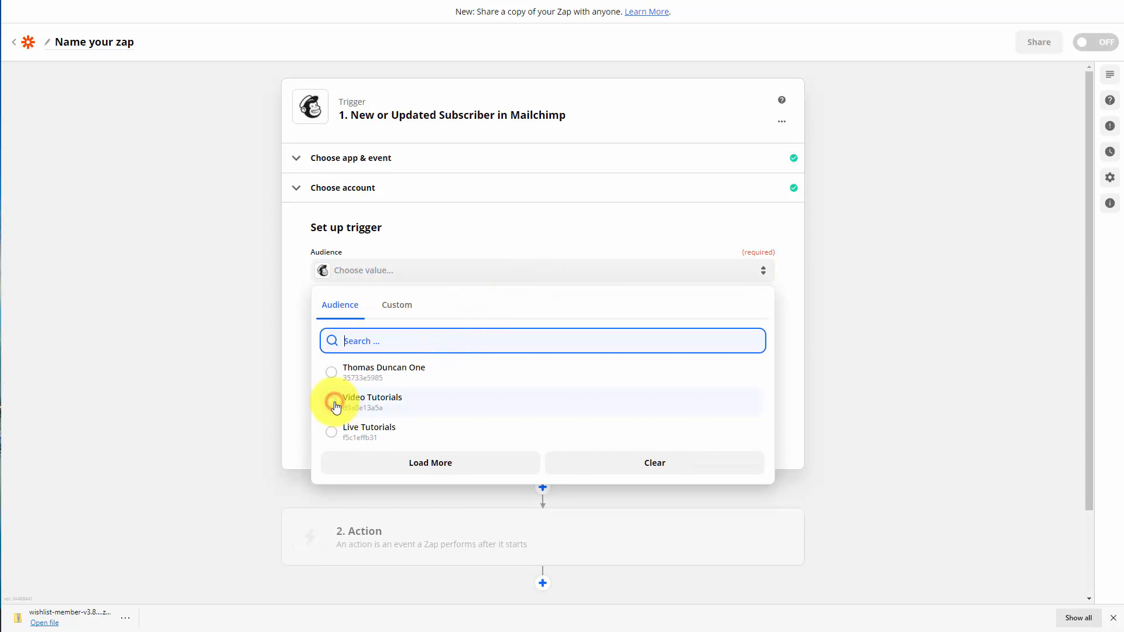
left_click(335, 402)
left_click(539, 426)
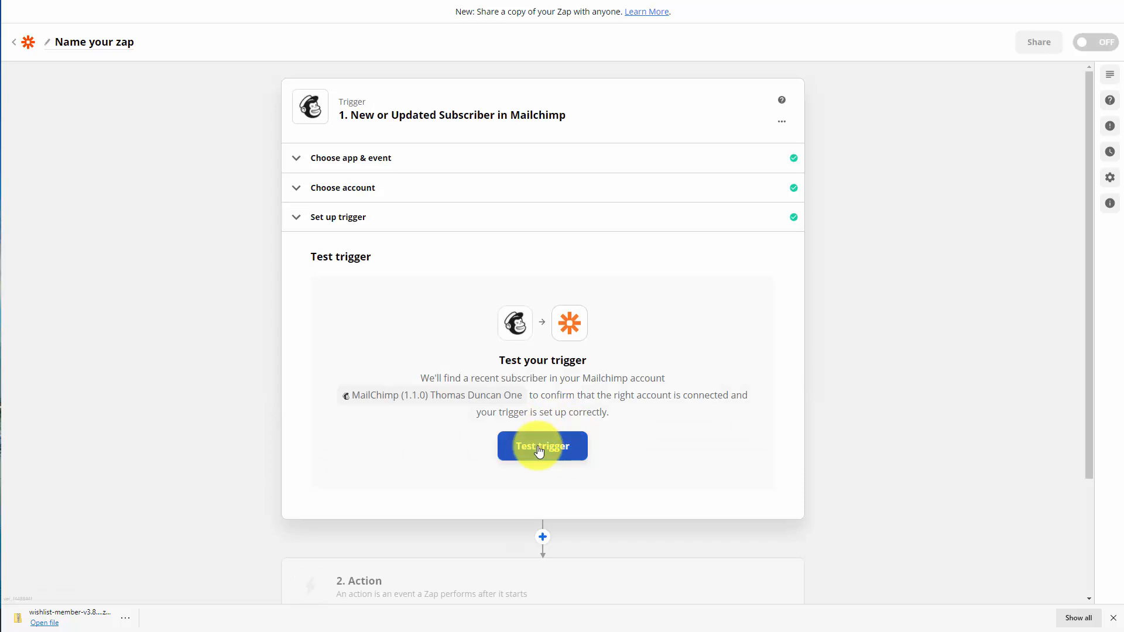
left_click(539, 449)
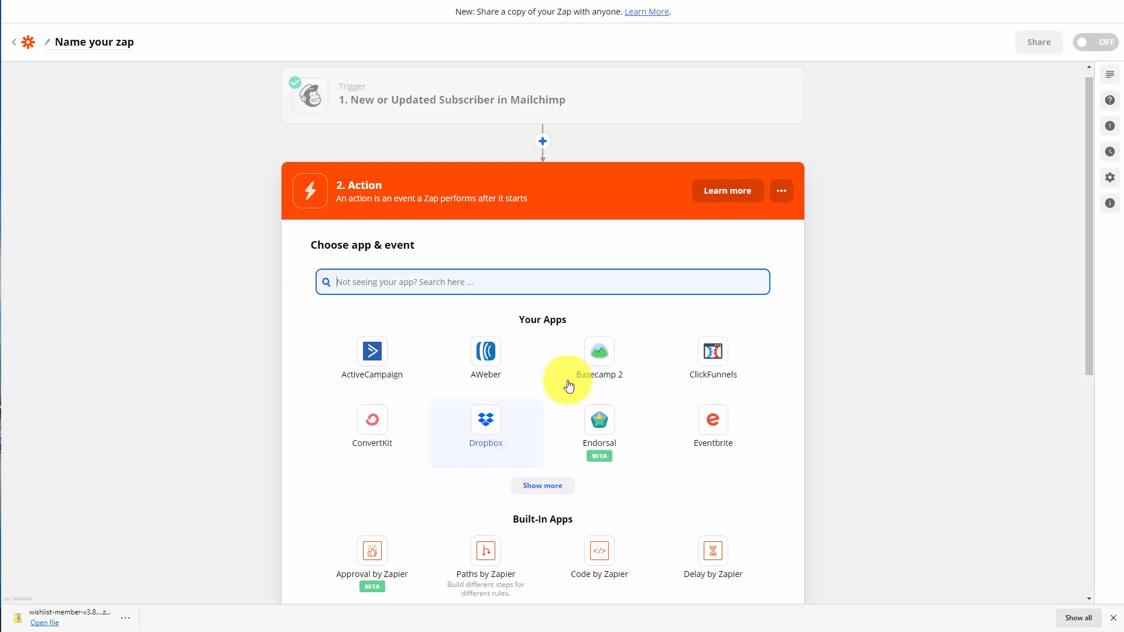
Add WishList Member as the action app with the event Add Member to Level
type("wishli")
left_click(380, 347)
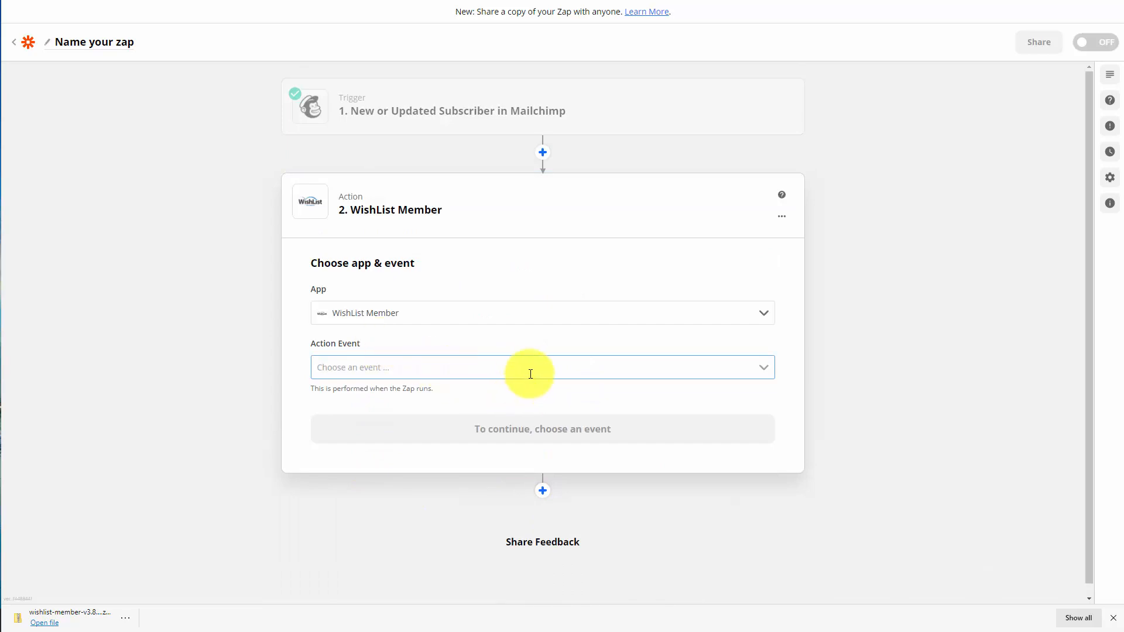
left_click(531, 371)
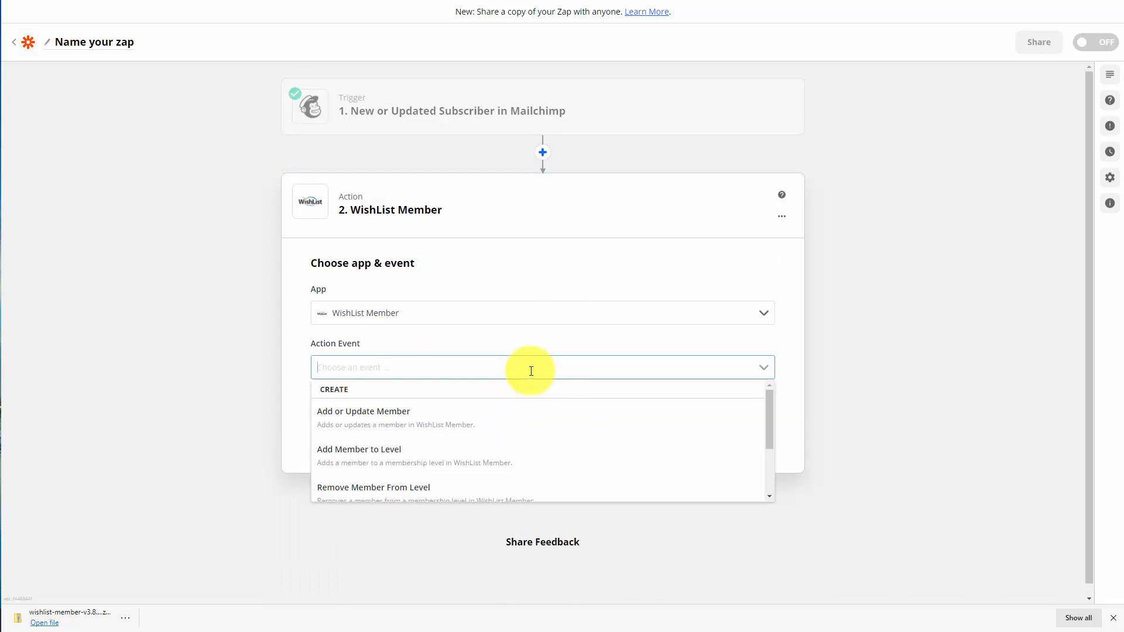
left_click(391, 457)
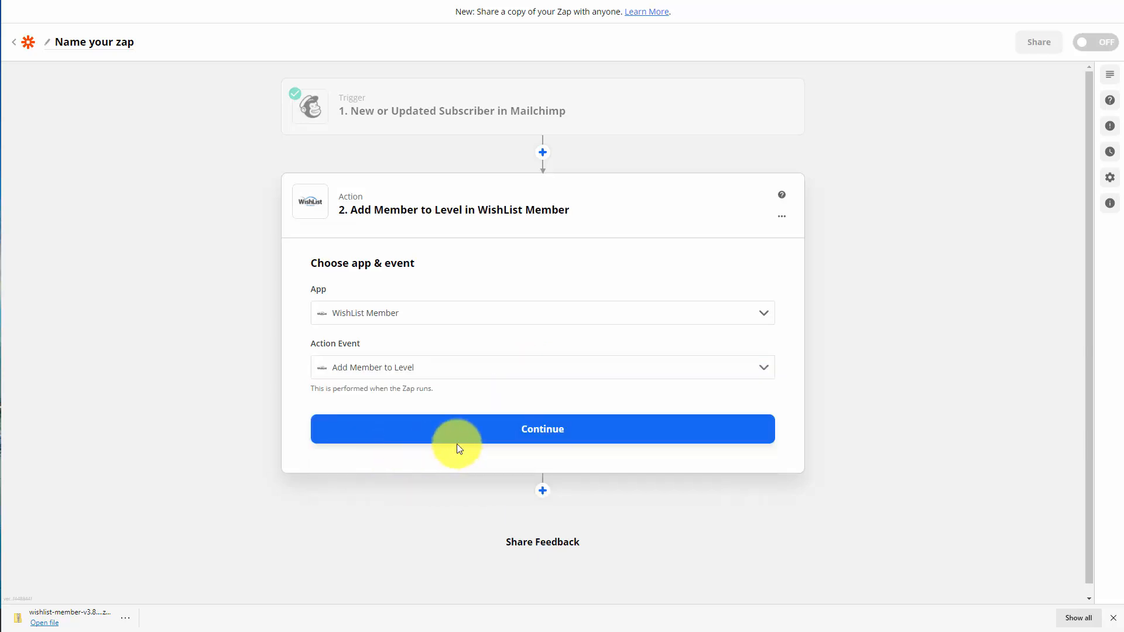
left_click(544, 434)
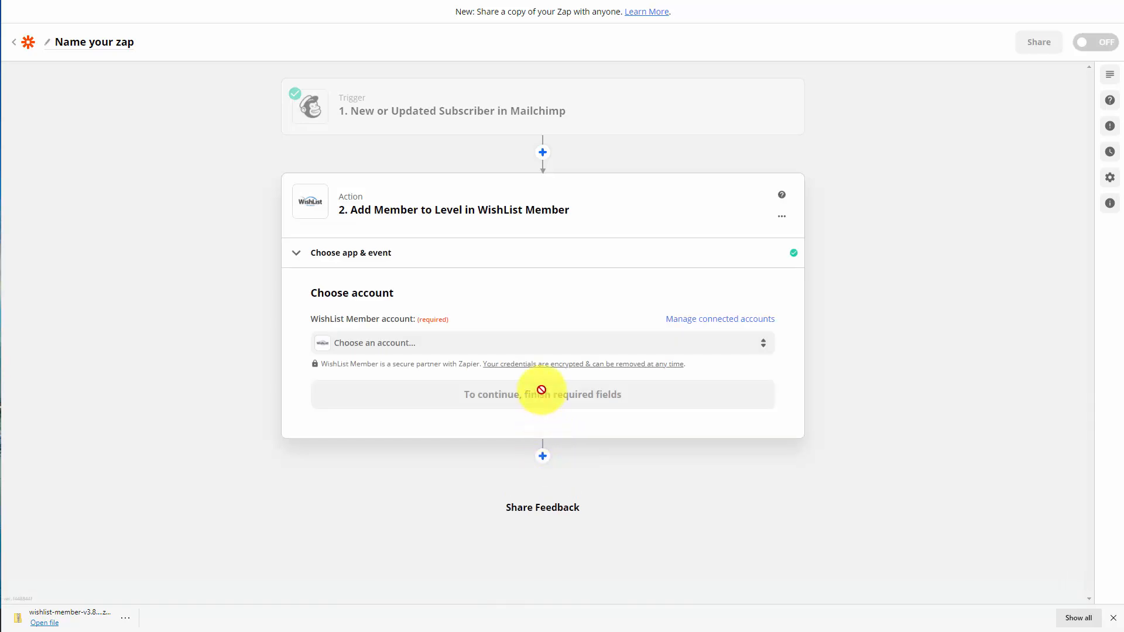
Start connecting a new WishList Member account, and activate the Zapier integration among WishList Member's other services in WordPress
left_click(531, 345)
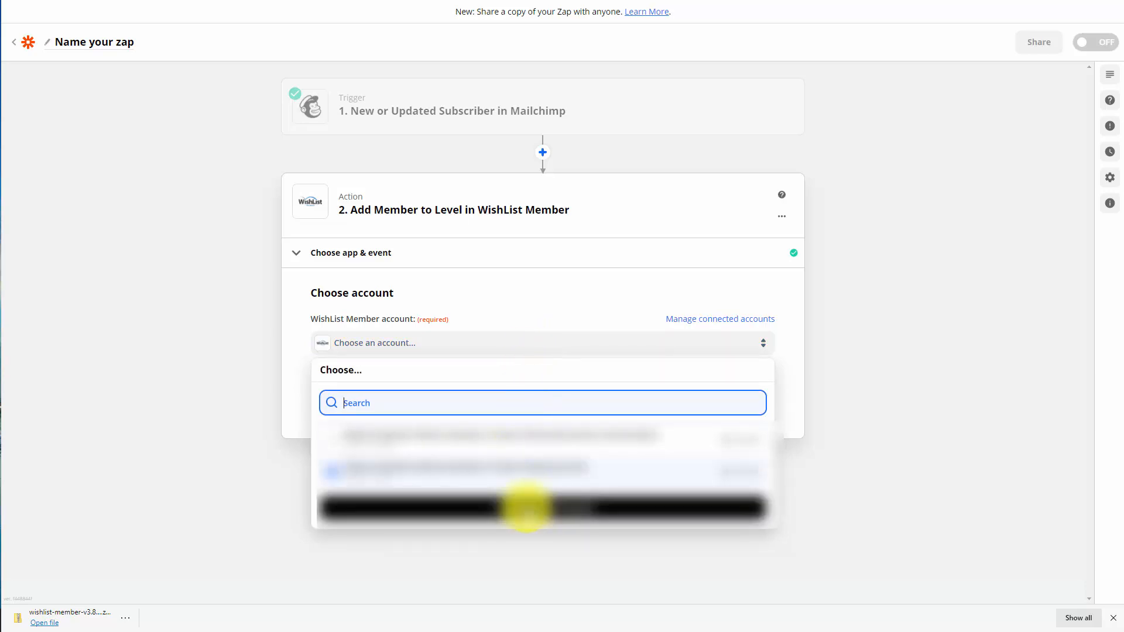
left_click(527, 506)
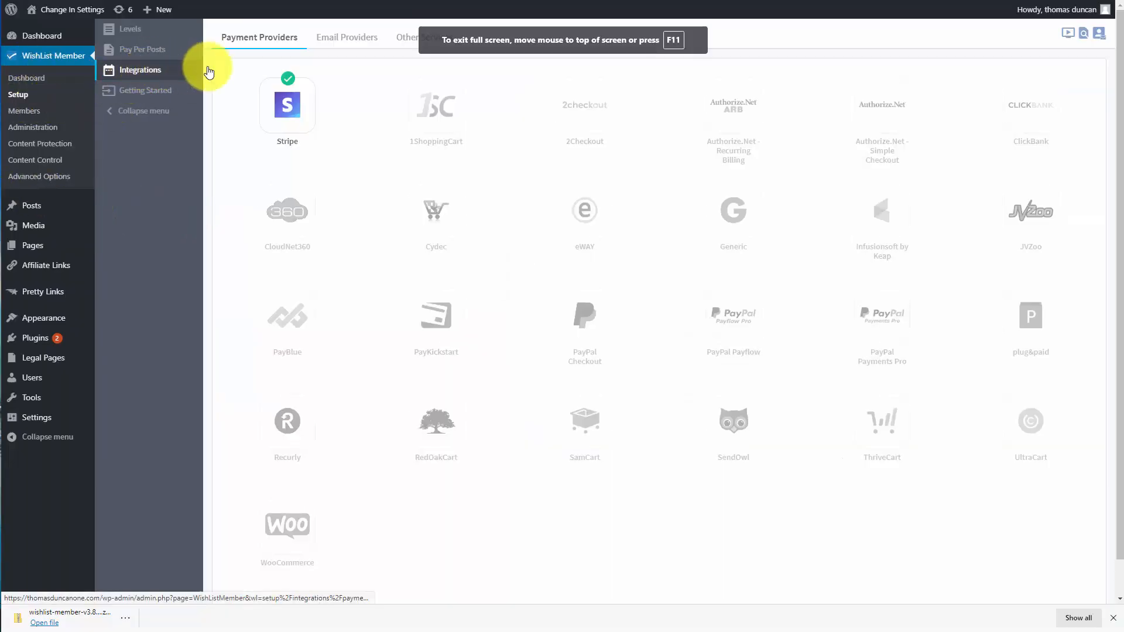
left_click(410, 39)
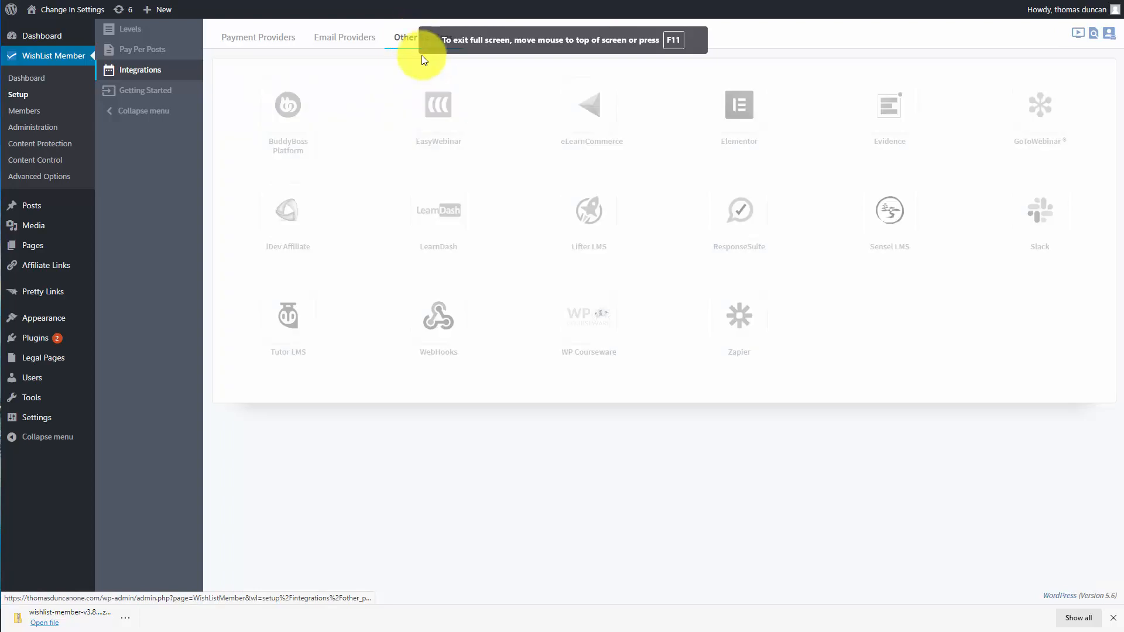
left_click(732, 318)
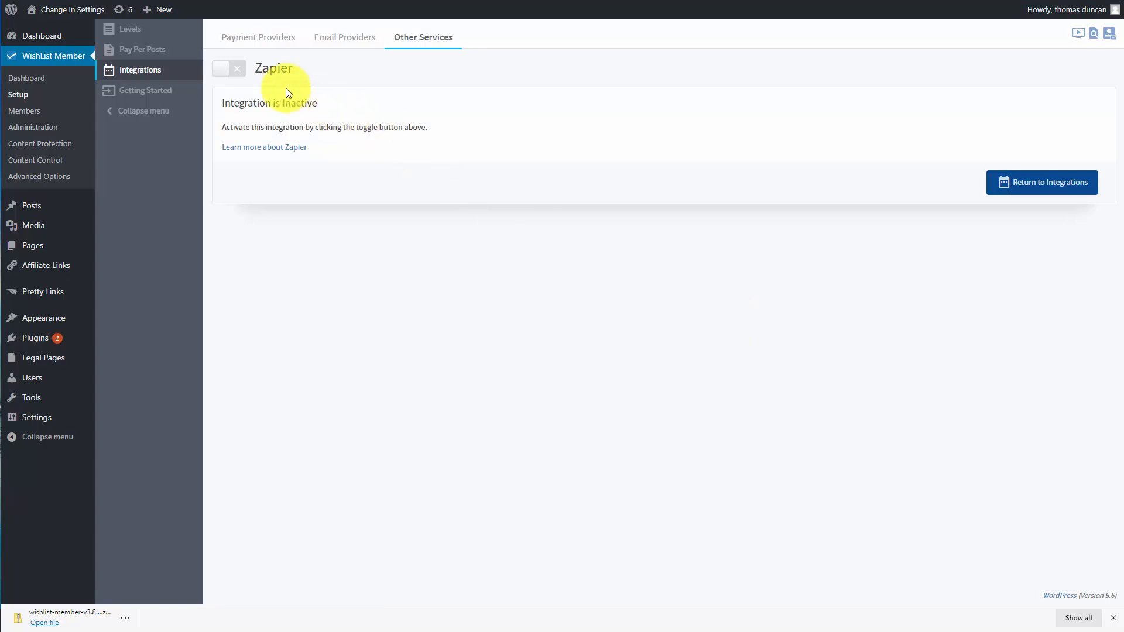
left_click(233, 69)
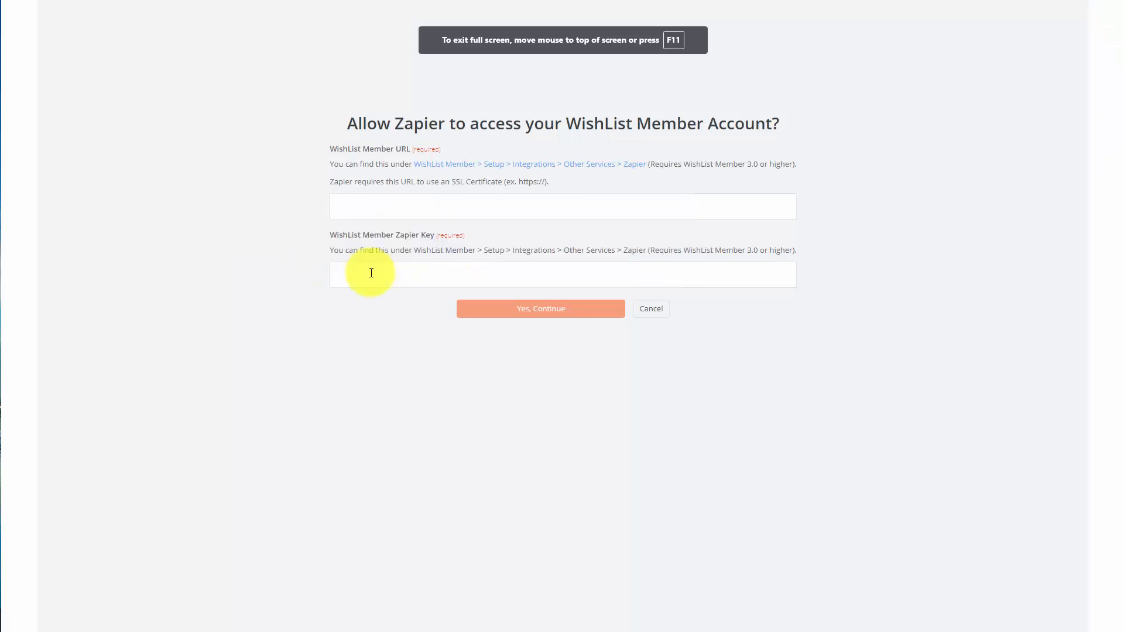
Authorize Zapier with the WishList Member URL and Zapier key, and select the newly connected account ending in #2 for the action
left_click(425, 208)
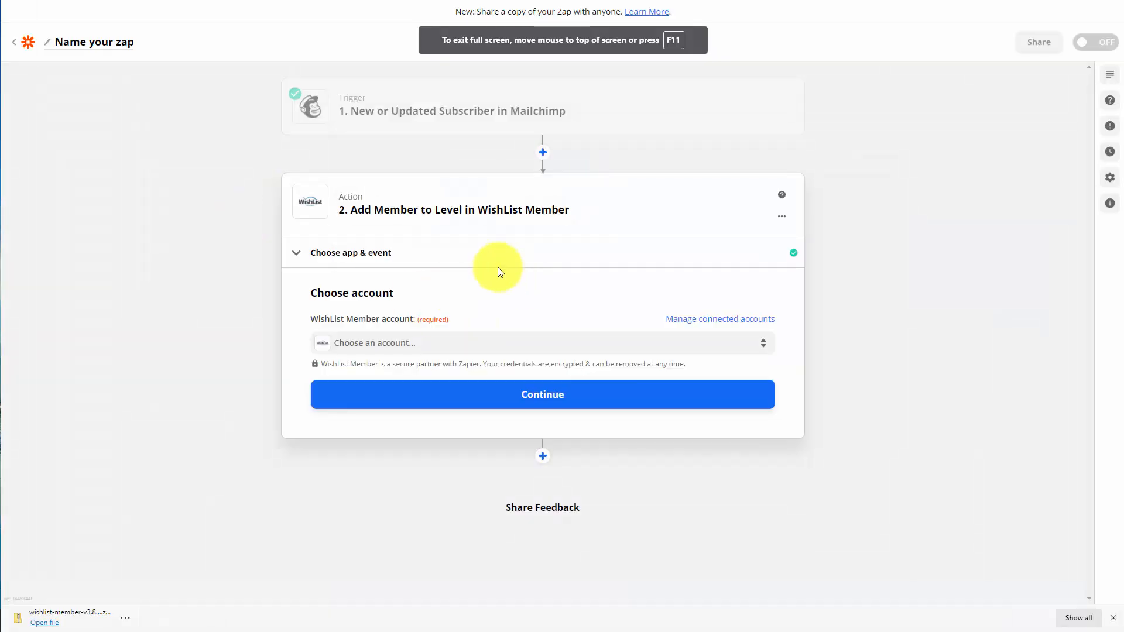
left_click(547, 349)
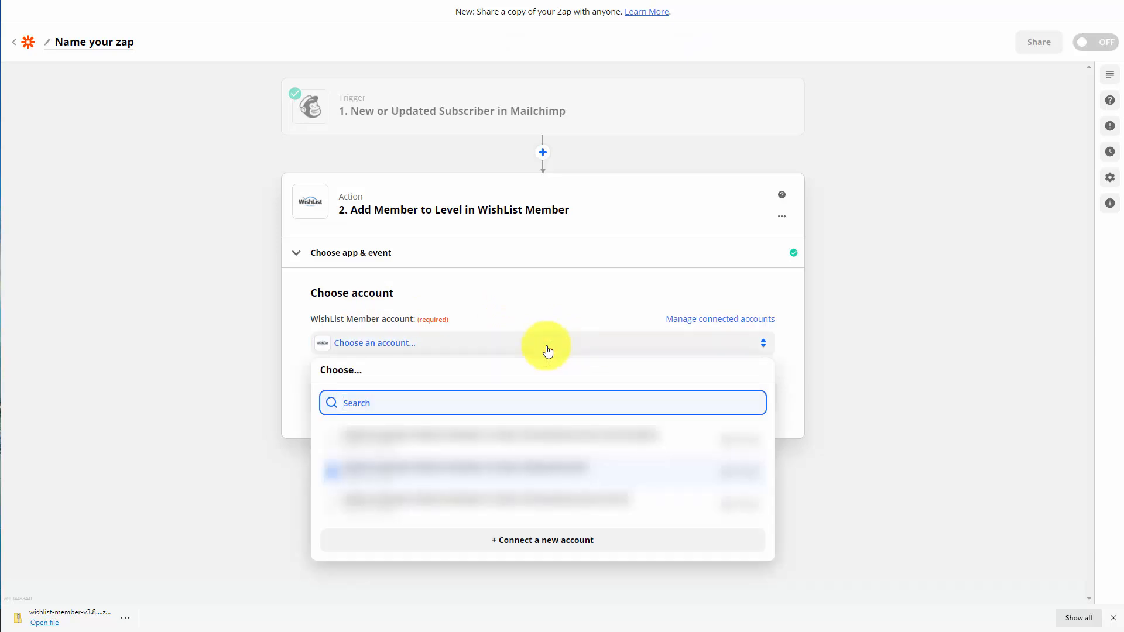
key("Return")
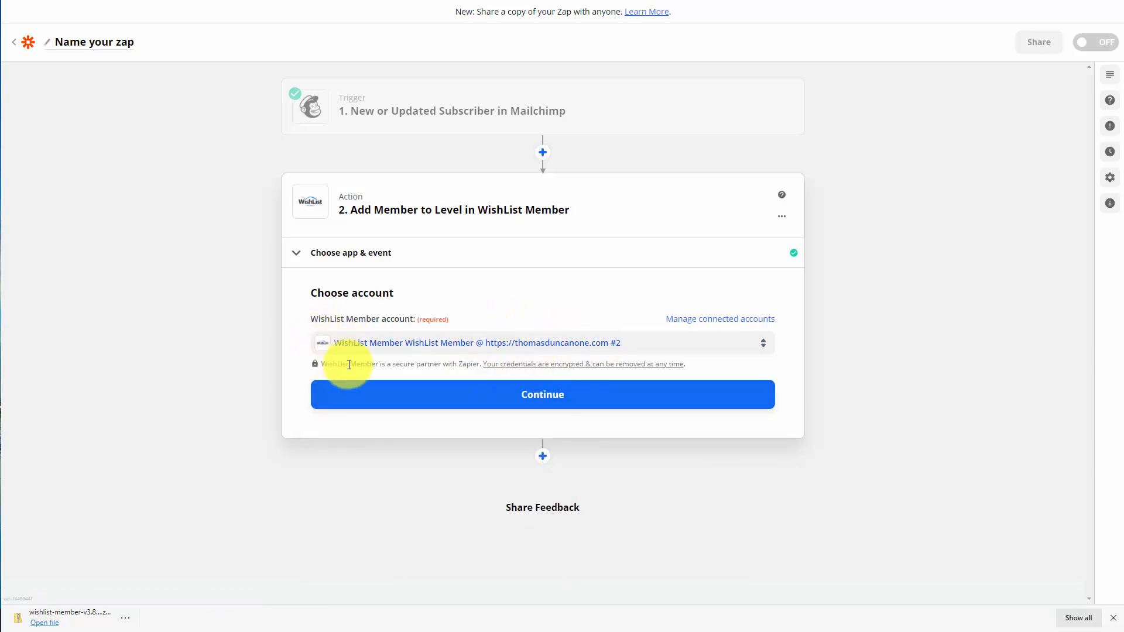
left_click(559, 396)
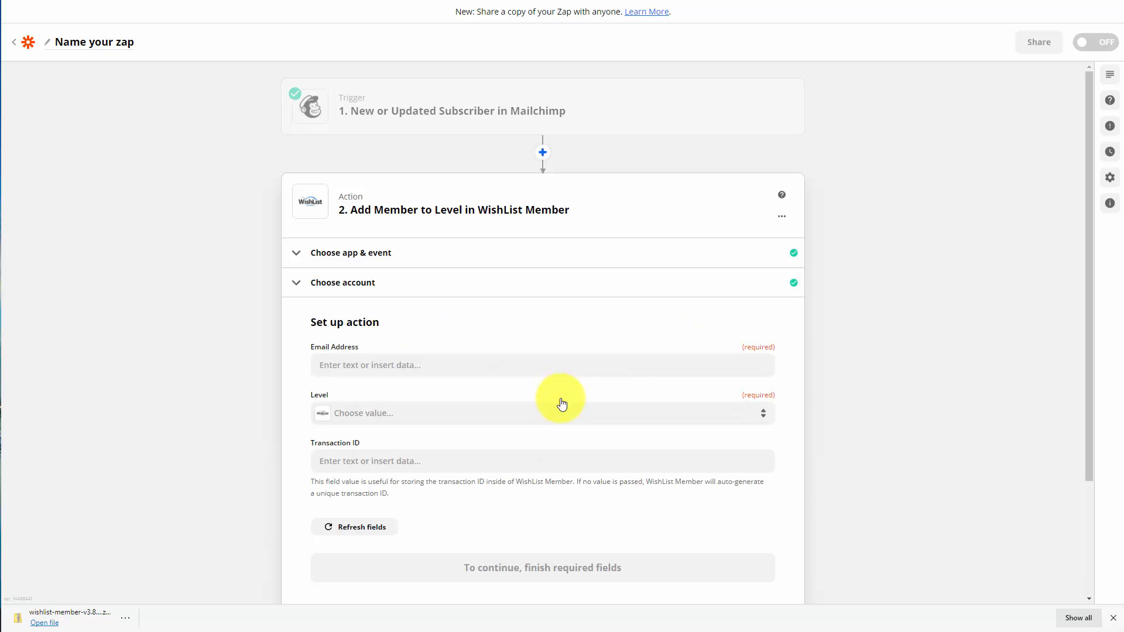
Map the action's Email Address to the Mailchimp subscriber's Email, set the Level to Video Tutorials, and continue
left_click(404, 368)
left_click(430, 479)
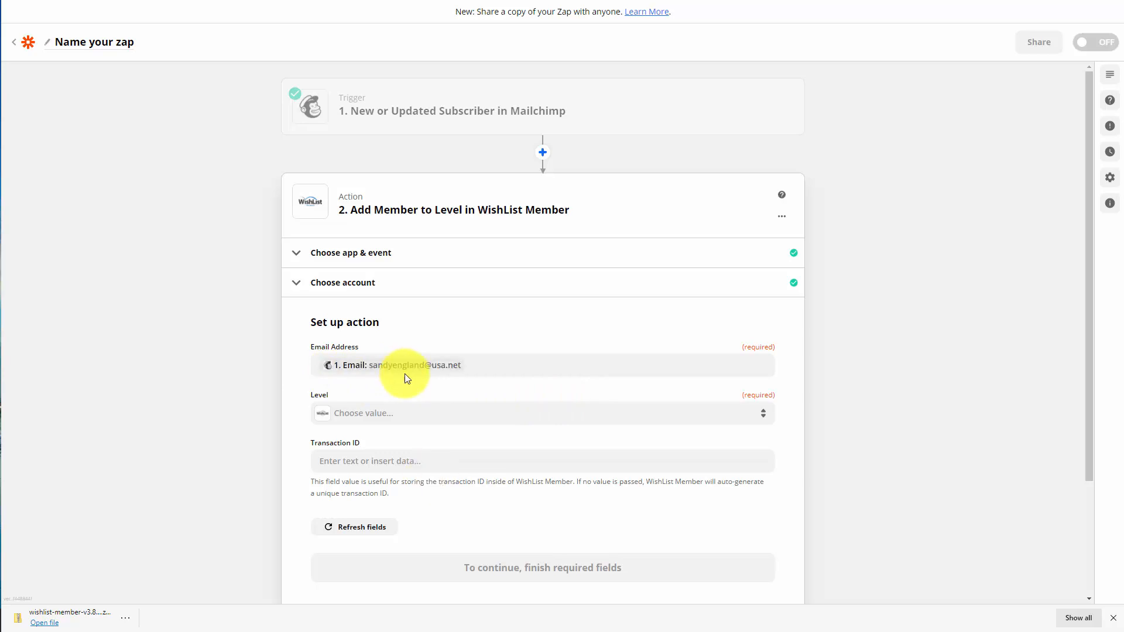
left_click(416, 418)
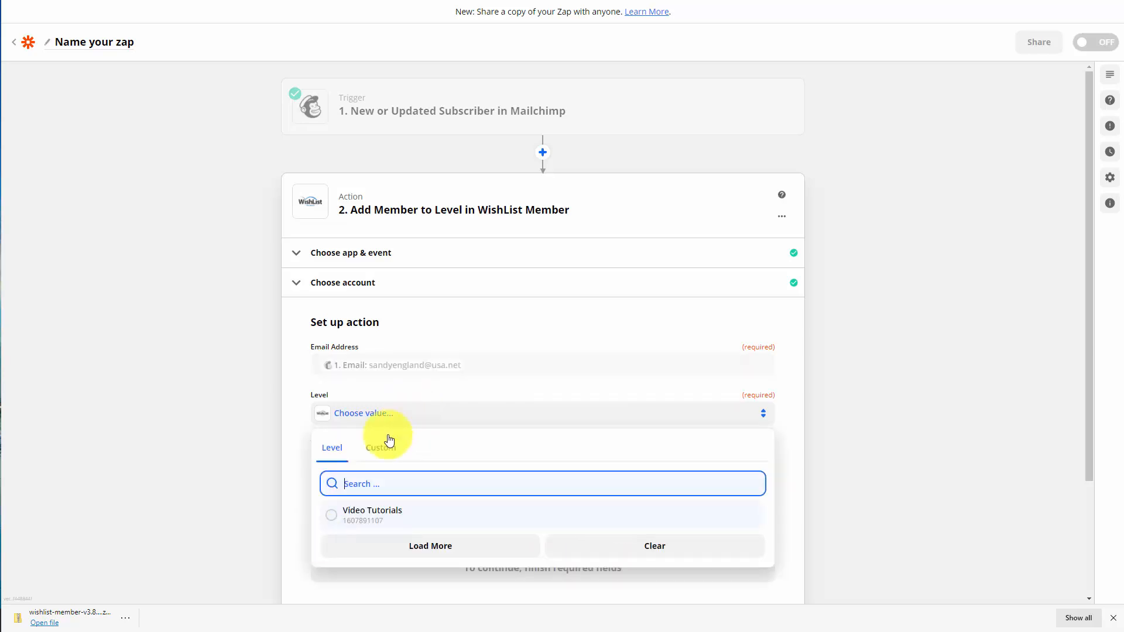
left_click(325, 518)
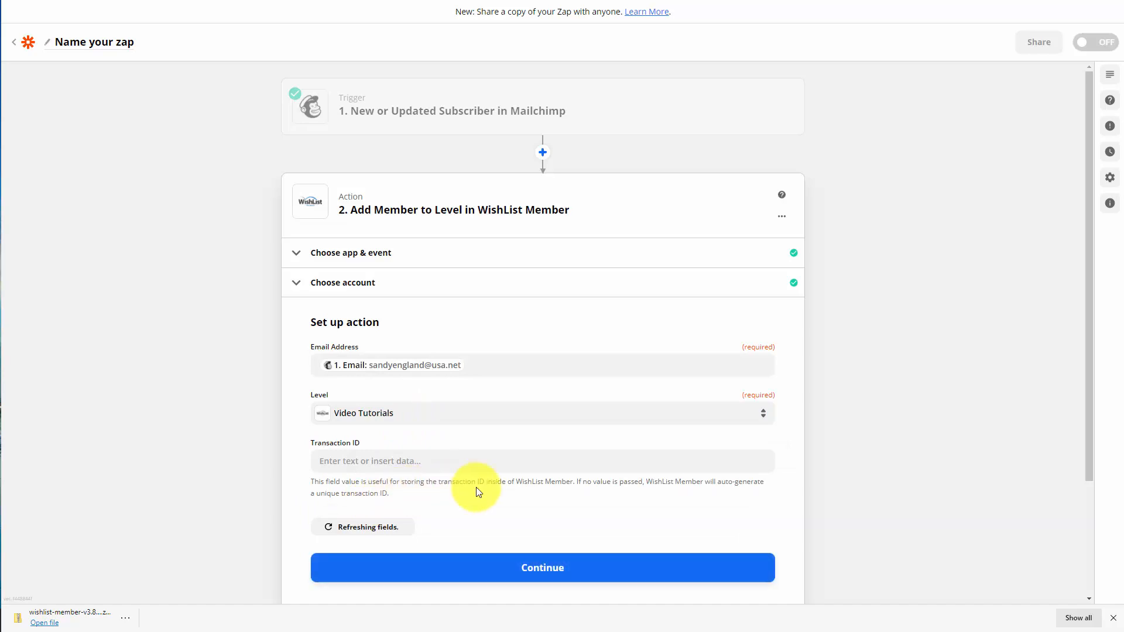
left_click(543, 568)
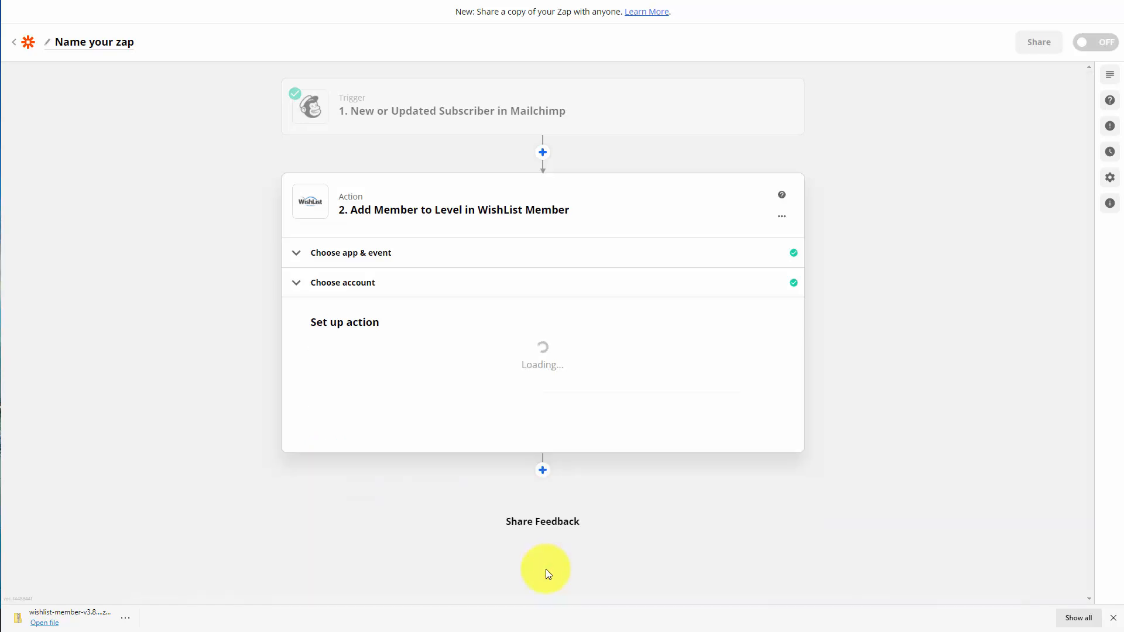